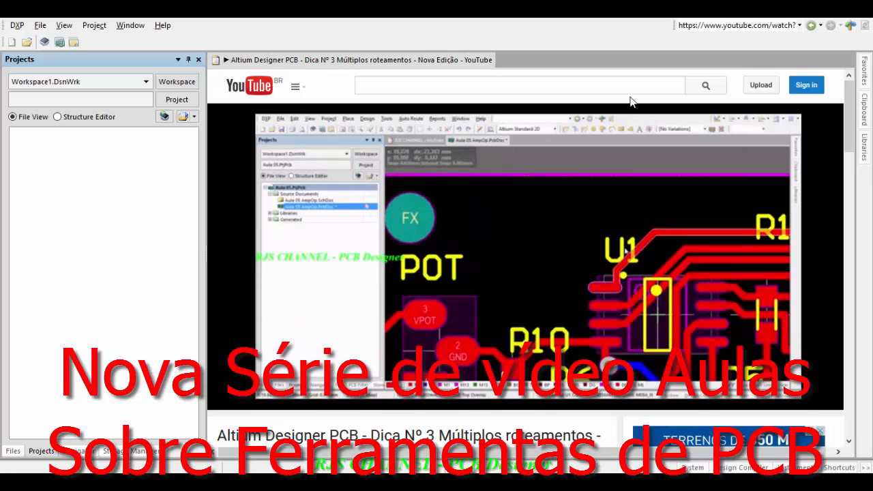
pyautogui.click(720, 26)
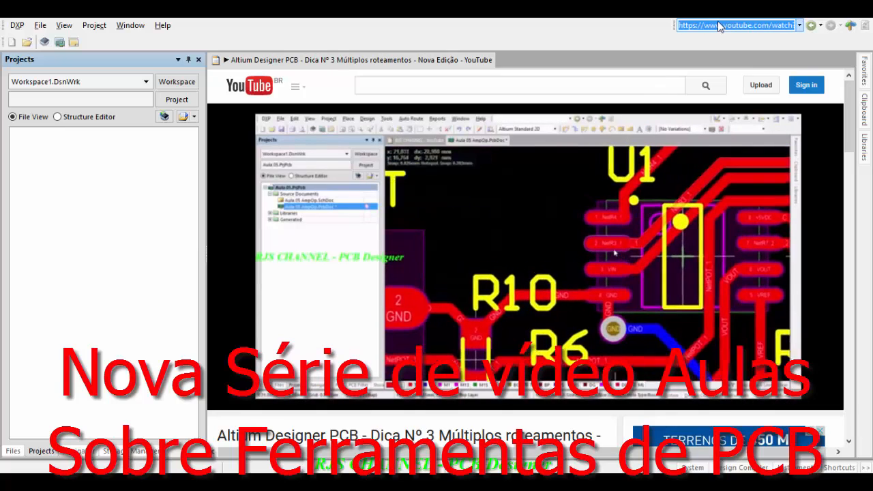
pyautogui.write('https://pt.wikipedia.org/wiki/STEP')
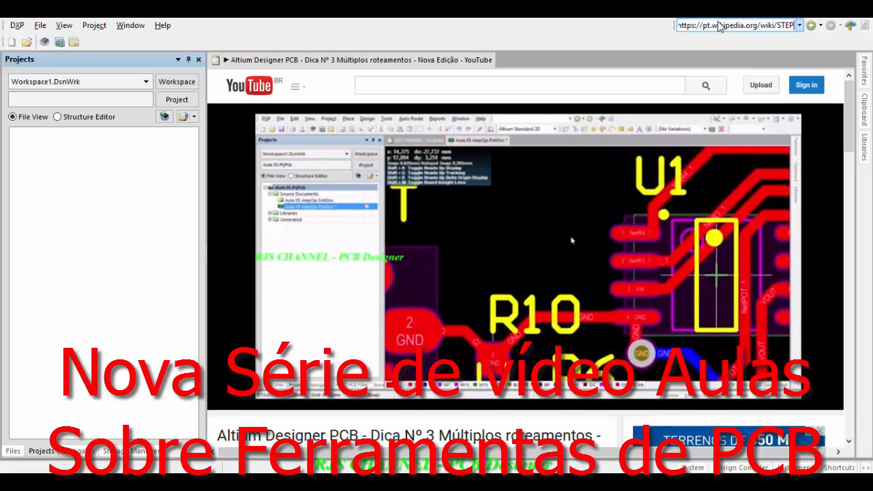
pyautogui.press('Return')
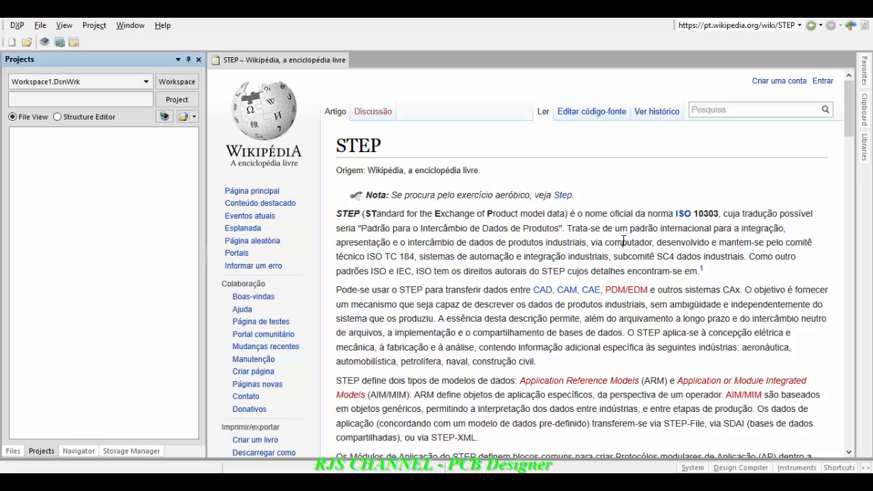
pyautogui.scroll(-2, 594, 243)
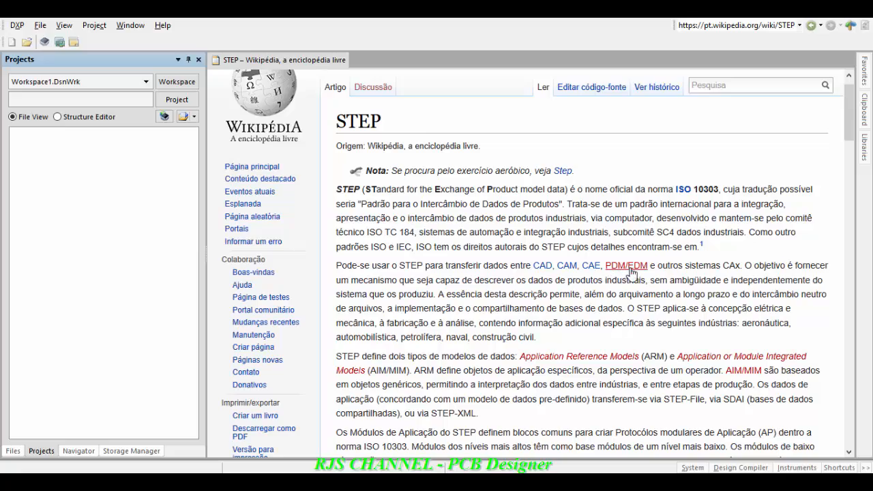
pyautogui.scroll(-3, 649, 298)
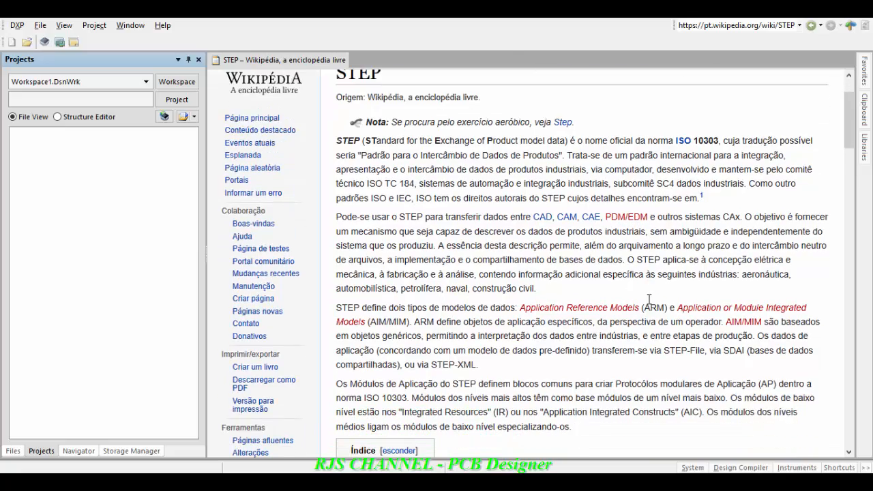
pyautogui.scroll(4, 610, 364)
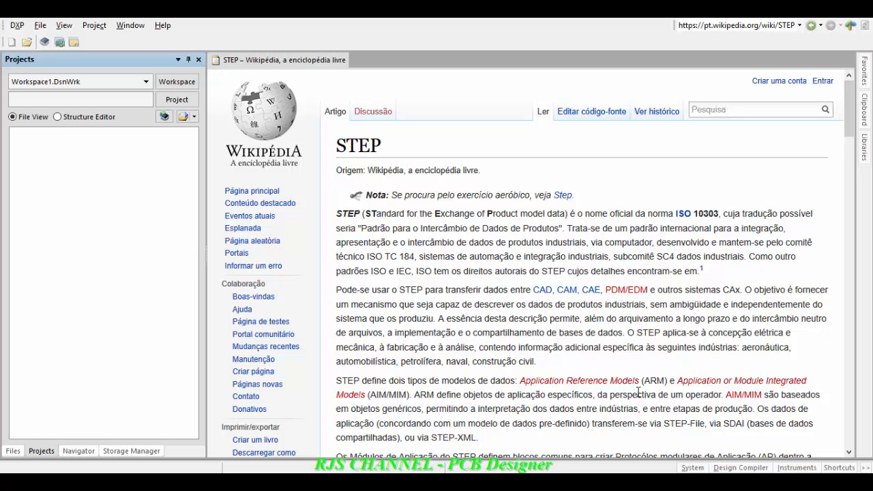
pyautogui.scroll(-2, 734, 305)
pyautogui.scroll(2, 639, 399)
# - Close the STEP article page and create a new blank PCB document
pyautogui.rightClick(282, 61)
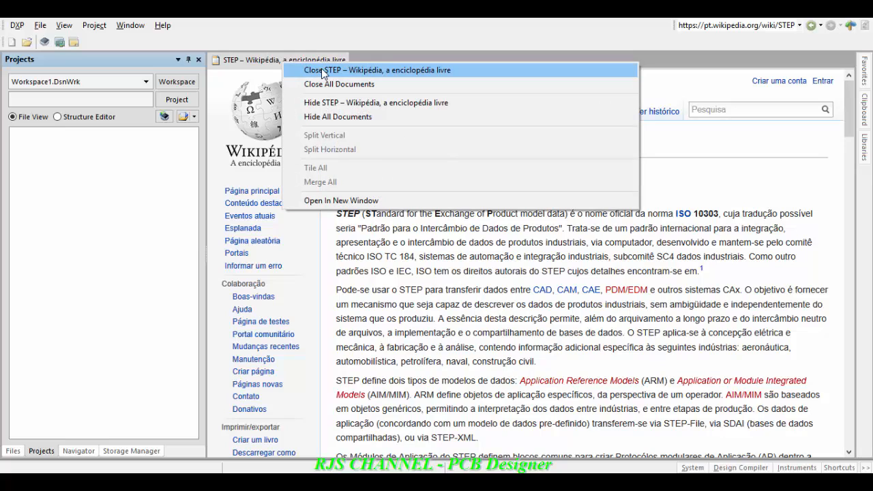
pyautogui.click(323, 70)
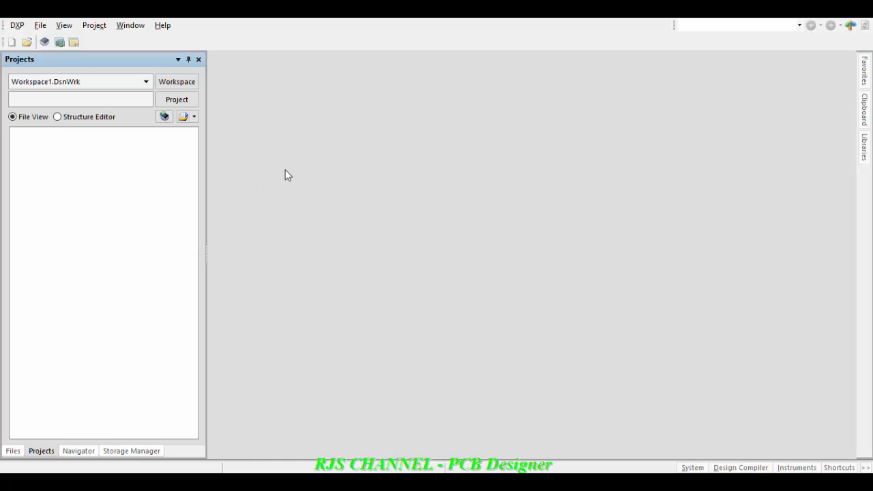
pyautogui.click(40, 26)
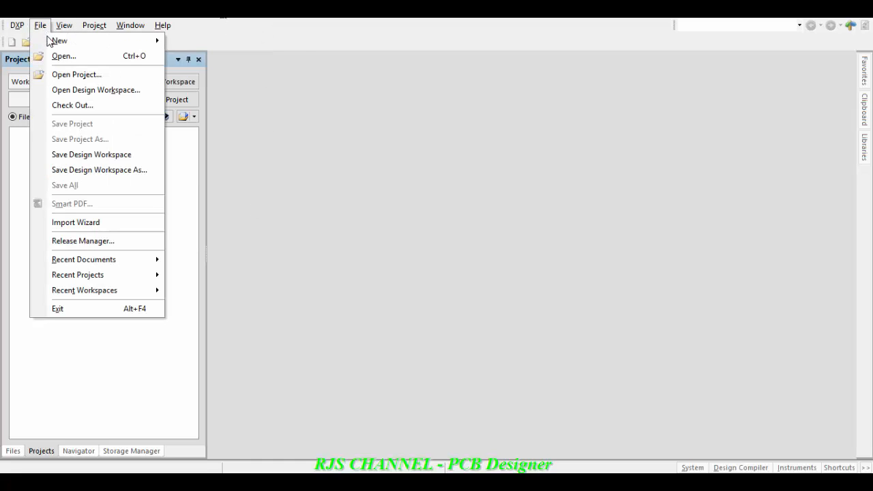
pyautogui.moveTo(50, 42)
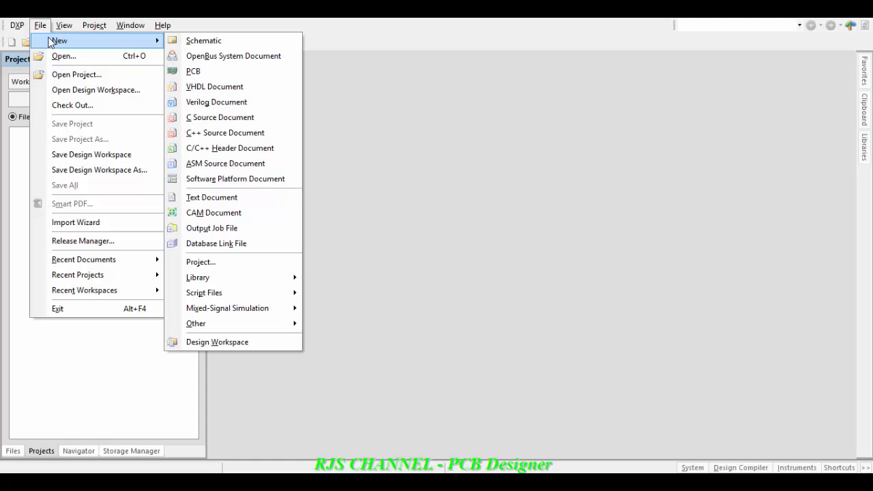
pyautogui.click(210, 70)
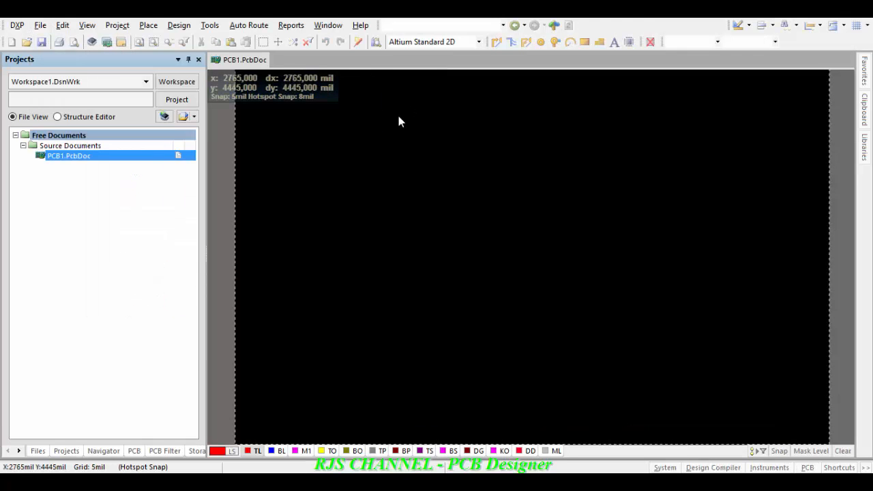
pyautogui.keyDown('ctrl'); pyautogui.scroll(-4, 536, 296); pyautogui.keyUp('ctrl')
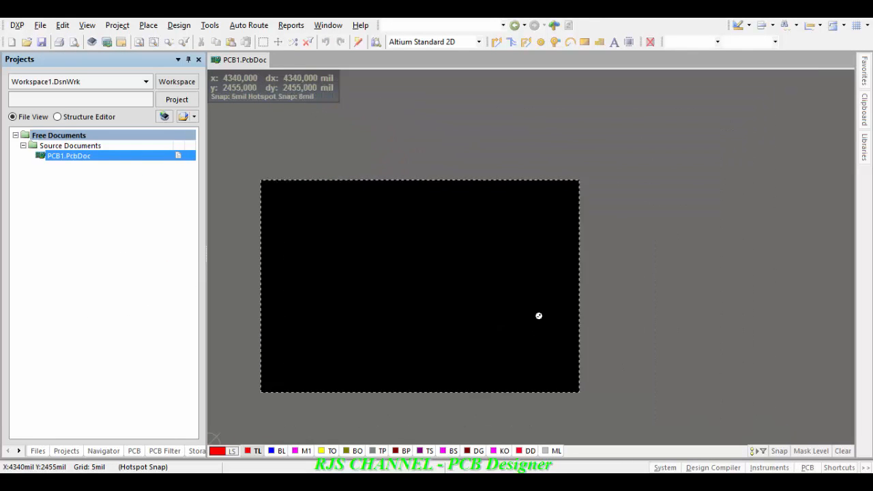
pyautogui.keyDown('ctrl'); pyautogui.scroll(1, 539, 316); pyautogui.keyUp('ctrl')
pyautogui.moveTo(544, 325); pyautogui.dragTo(524, 312, button='right')
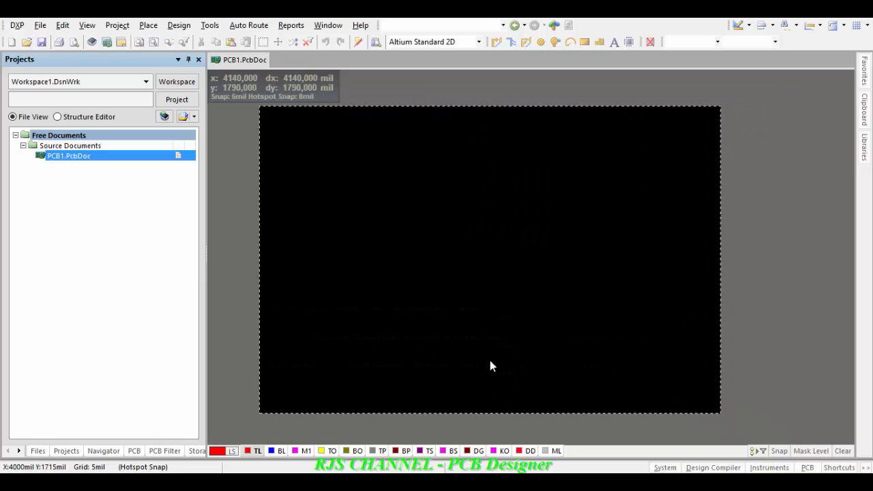
pyautogui.moveTo(751, 256); pyautogui.dragTo(743, 272, button='right')
pyautogui.click(741, 272)
pyautogui.moveTo(605, 283); pyautogui.dragTo(621, 283, button='right')
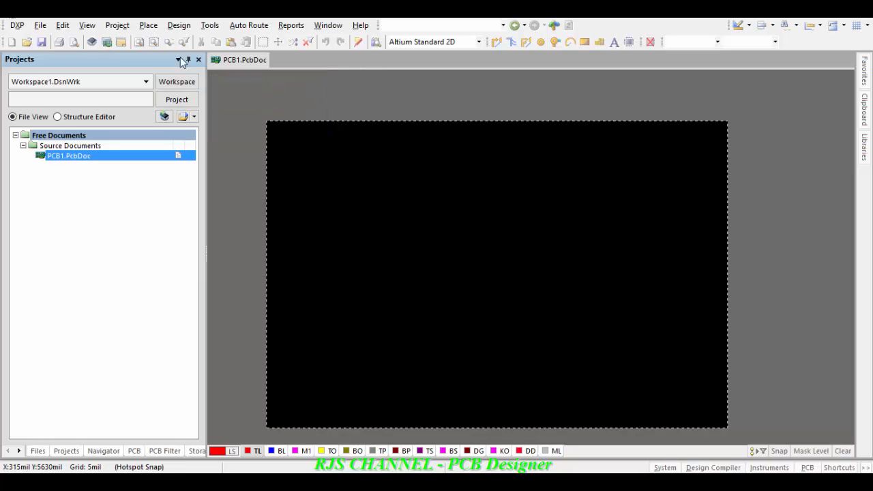
# - Start placing a generic 3D body, preview Modelo Step para PCB.step from all sides and load it as the embedded model
pyautogui.click(148, 27)
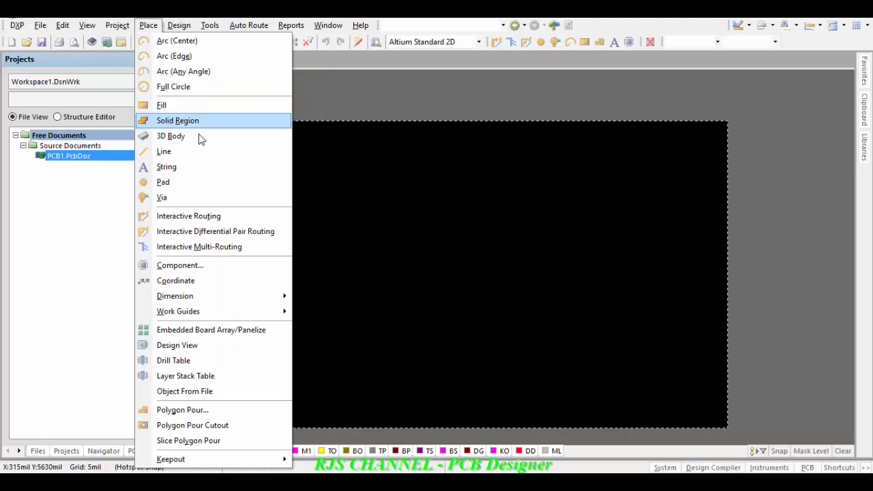
pyautogui.click(207, 136)
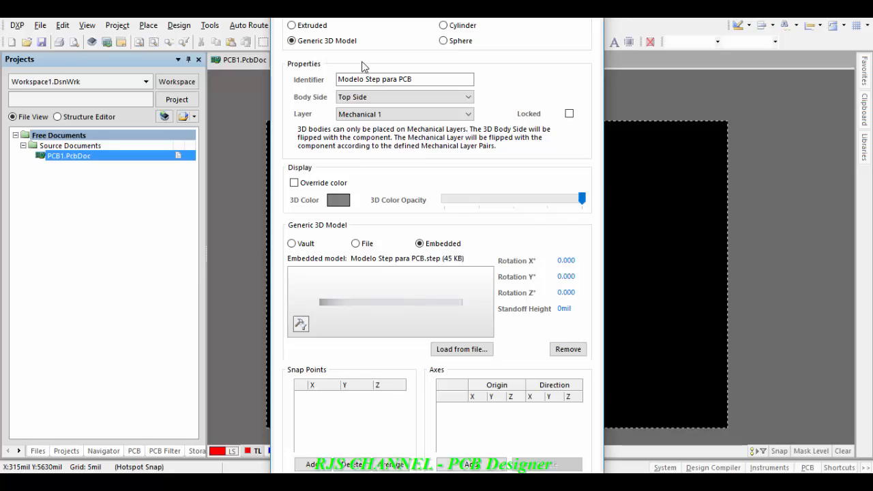
pyautogui.click(461, 349)
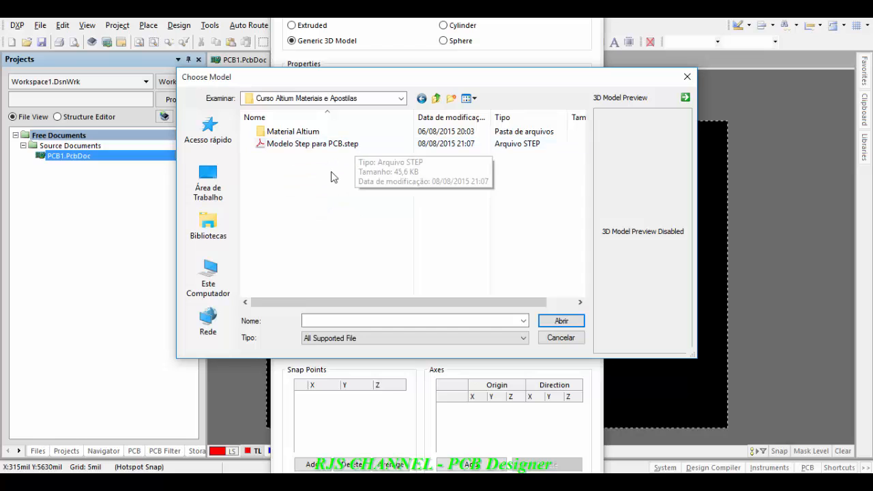
pyautogui.click(307, 146)
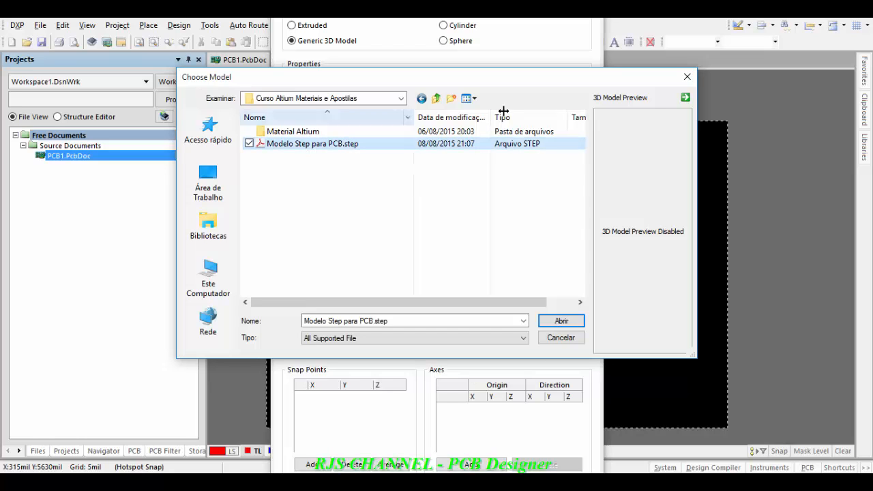
pyautogui.click(686, 99)
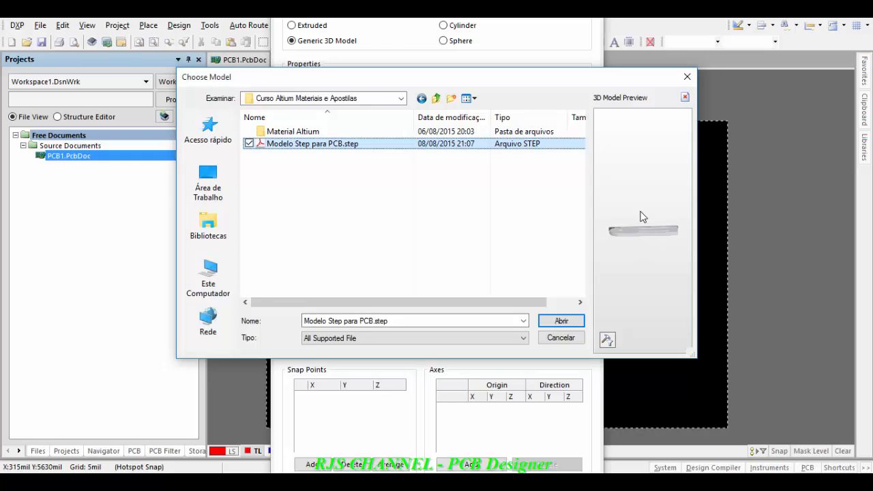
pyautogui.moveTo(639, 215); pyautogui.dragTo(654, 277)
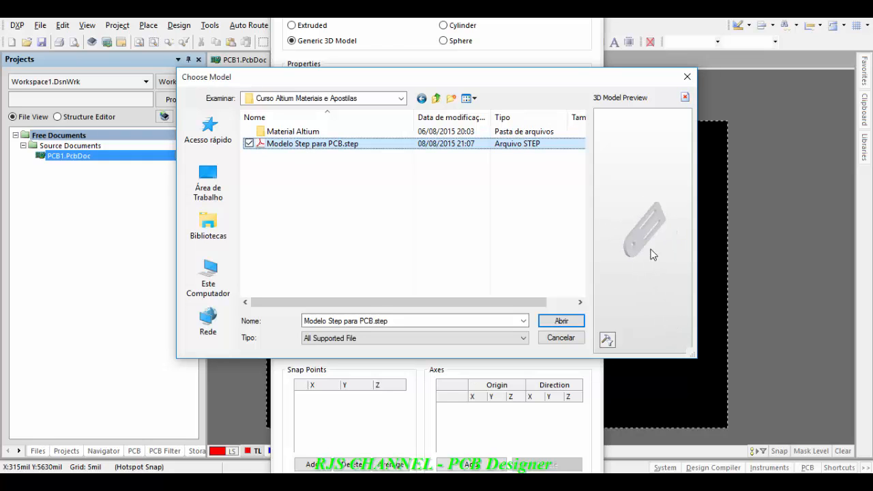
pyautogui.moveTo(644, 251); pyautogui.dragTo(617, 143)
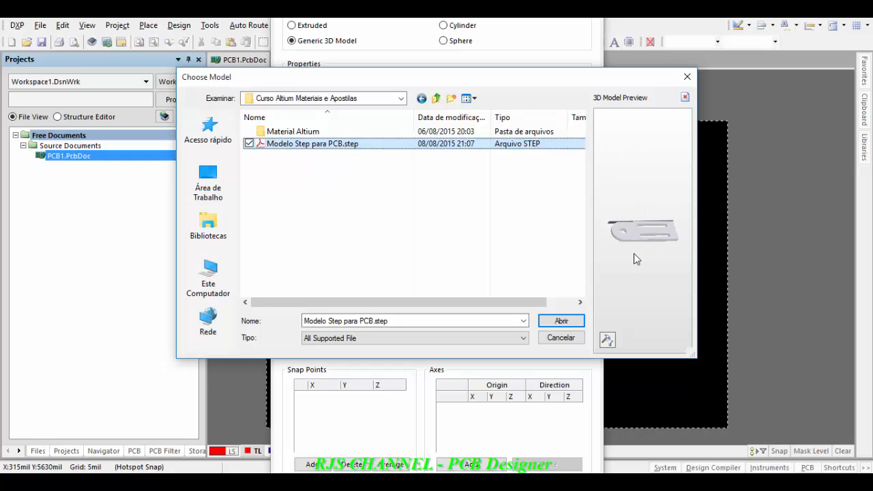
pyautogui.click(559, 322)
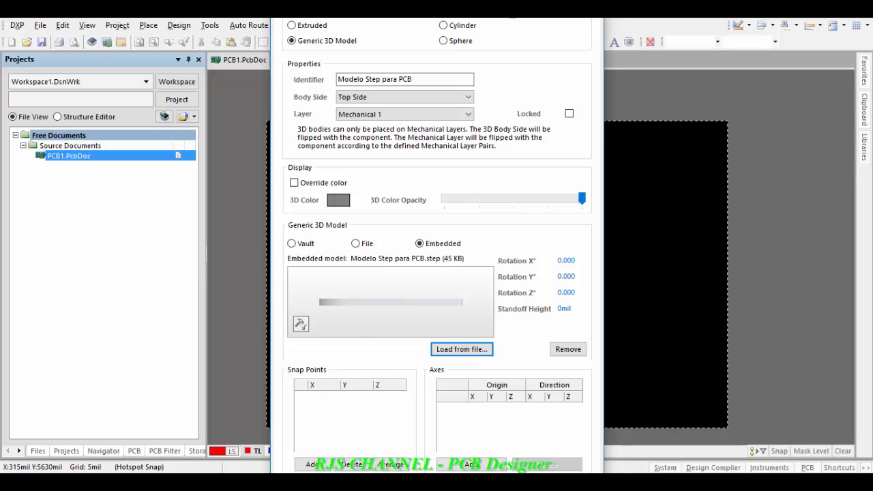
# - Place the Modelo Step para PCB body across the middle of the board on Mechanical 1 and end the placement
pyautogui.moveTo(510, 8); pyautogui.dragTo(872, 143)
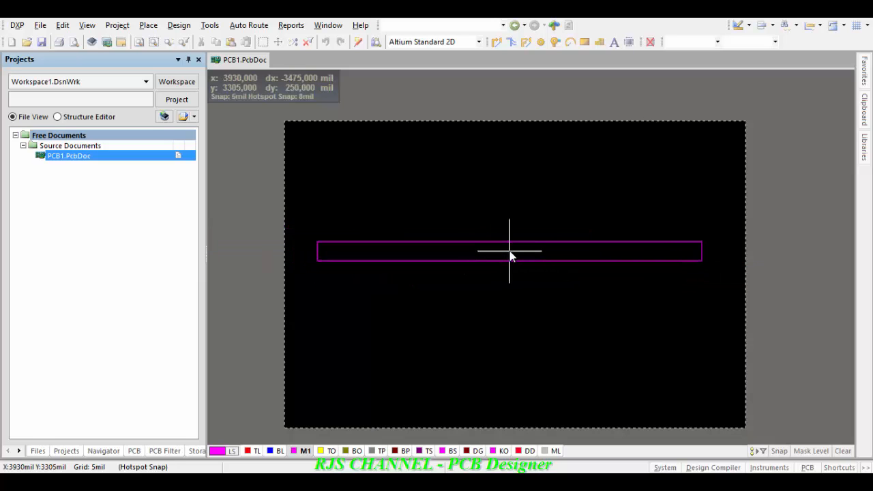
pyautogui.click(510, 251)
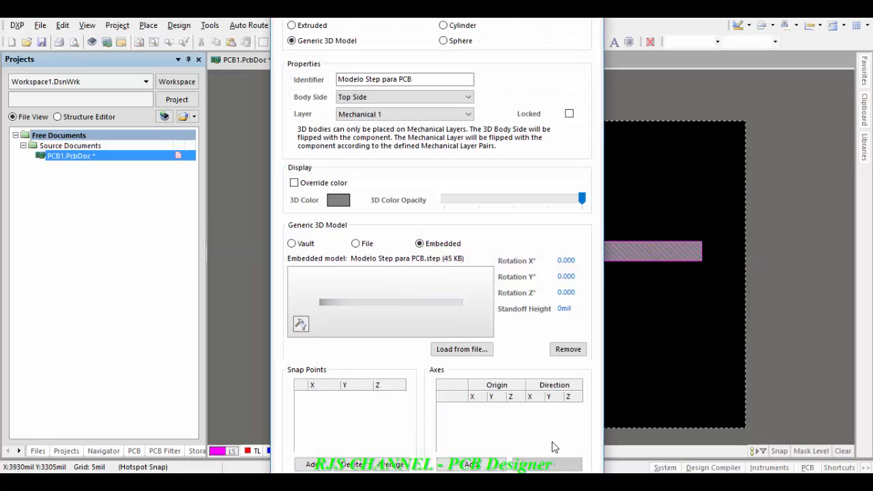
pyautogui.press('Escape')
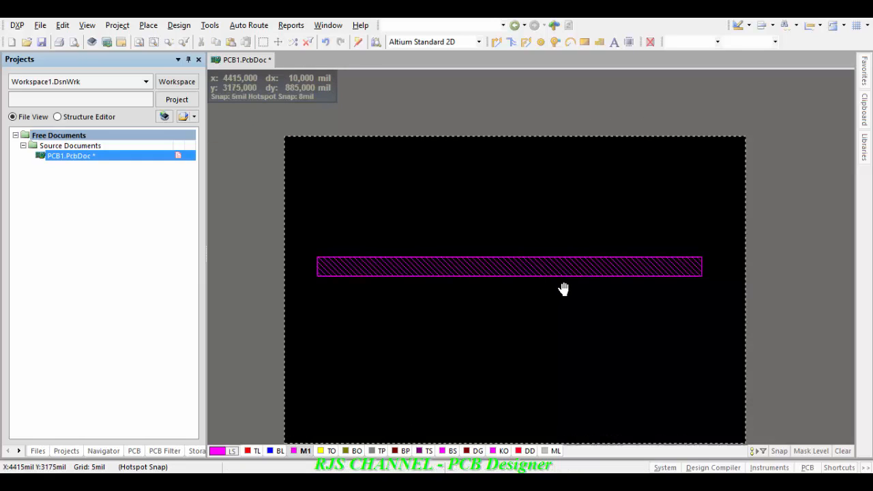
pyautogui.moveTo(545, 311); pyautogui.dragTo(551, 309, button='right')
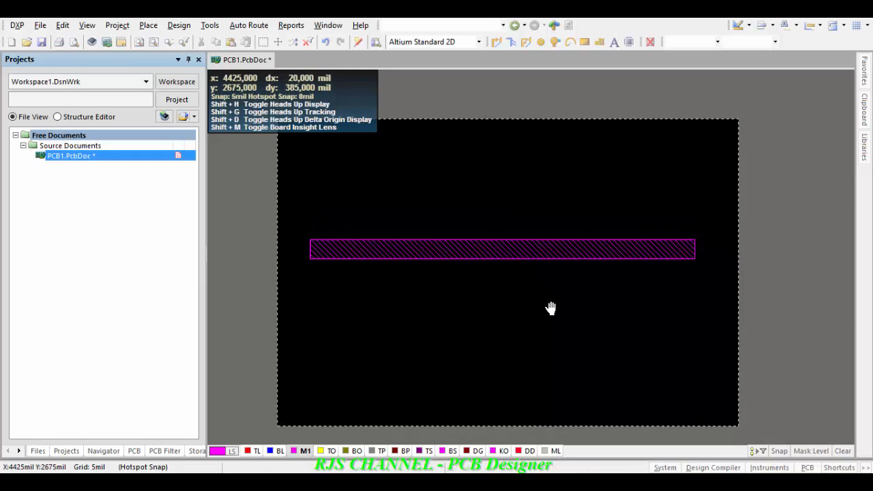
# - Show the board in 3D and set the placed body's X rotation to 90°
pyautogui.press('3')
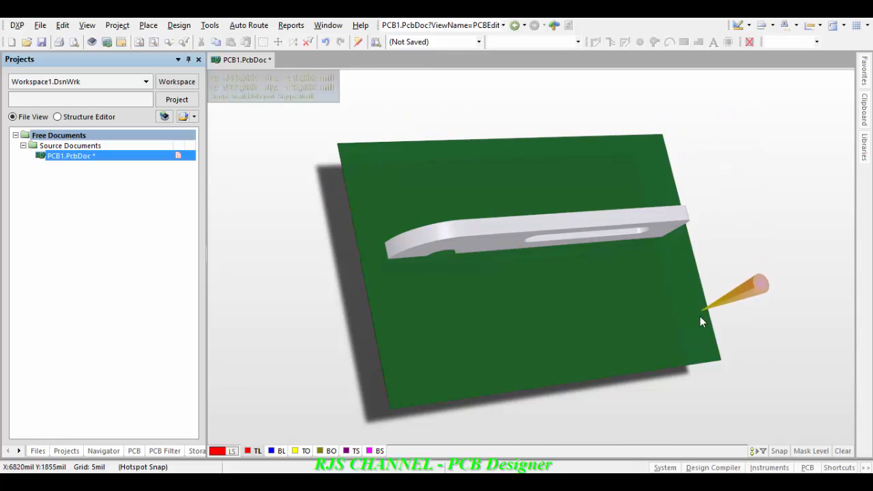
pyautogui.moveTo(358, 323)
pyautogui.keyDown('shift'); pyautogui.mouseDown(button='right')
pyautogui.moveTo(474, 215)
pyautogui.moveTo(506, 242)
pyautogui.moveTo(512, 229)
pyautogui.mouseUp(button='right'); pyautogui.keyUp('shift')
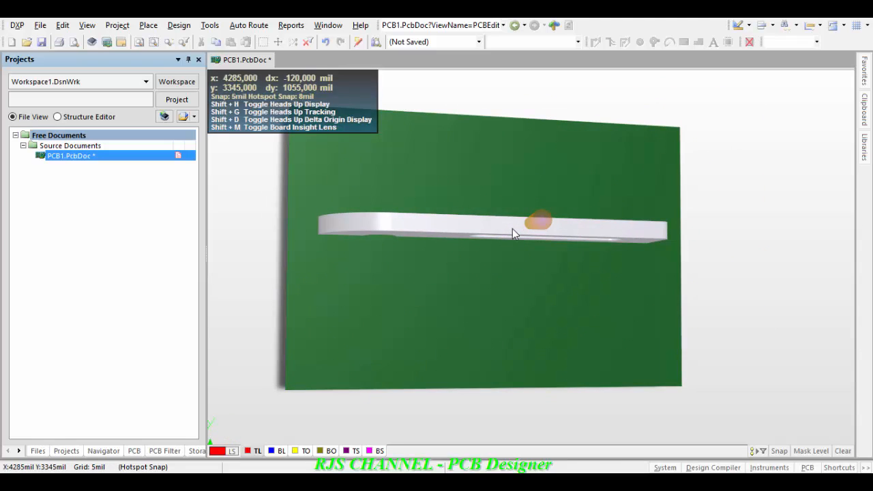
pyautogui.doubleClick(512, 228)
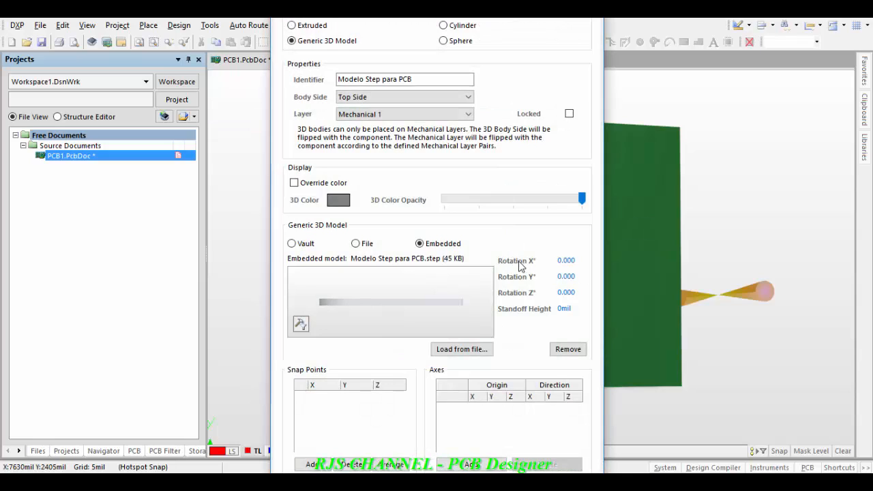
pyautogui.click(575, 260)
pyautogui.write('90')
pyautogui.press('Return')
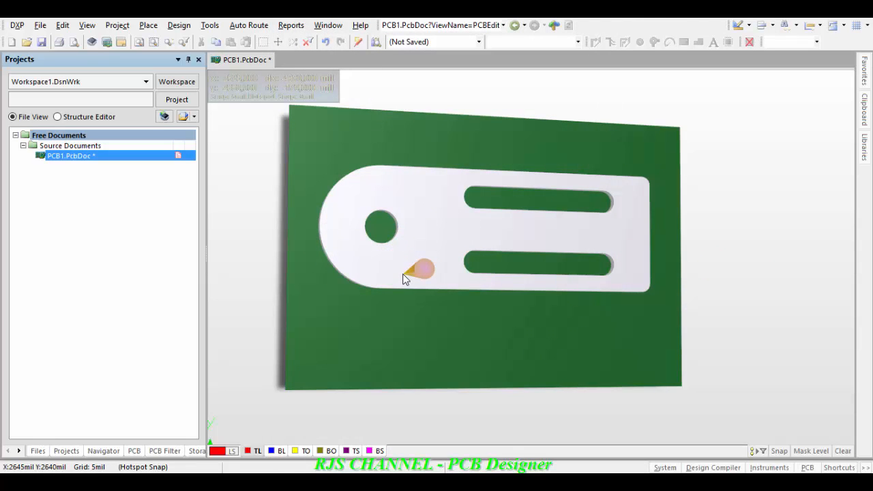
# - Define the board shape from the top face of the 3D body, hiding the model and aligning the face with the top board surface
pyautogui.press('0')
pyautogui.moveTo(428, 276)
pyautogui.keyDown('shift'); pyautogui.mouseDown(button='right')
pyautogui.moveTo(411, 254)
pyautogui.moveTo(436, 296)
pyautogui.moveTo(442, 360)
pyautogui.moveTo(448, 342)
pyautogui.moveTo(580, 347)
pyautogui.mouseUp(button='right'); pyautogui.keyUp('shift')
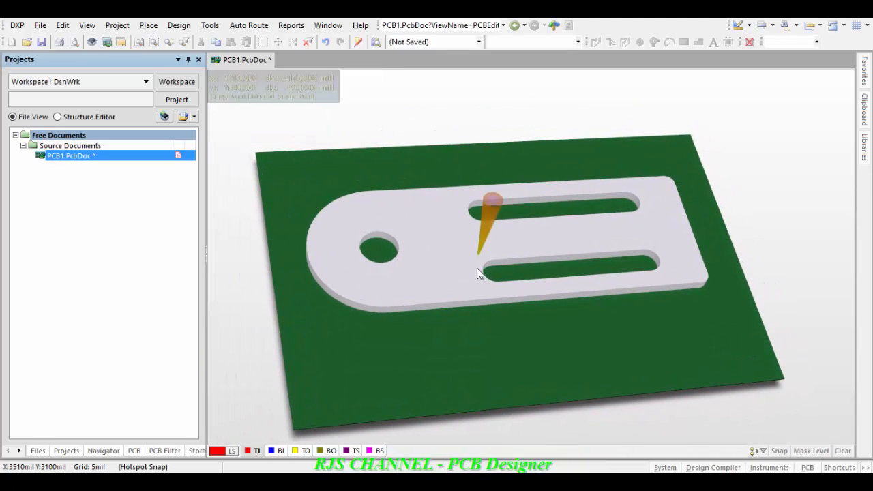
pyautogui.click(209, 26)
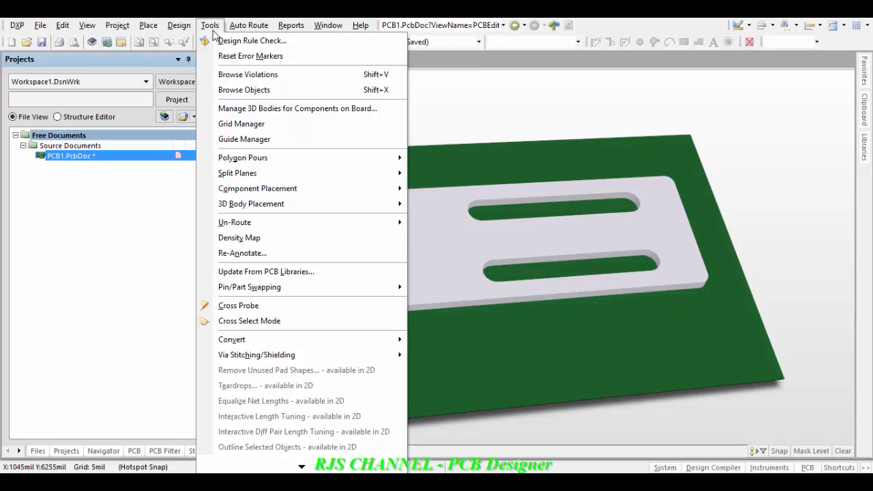
pyautogui.moveTo(191, 32)
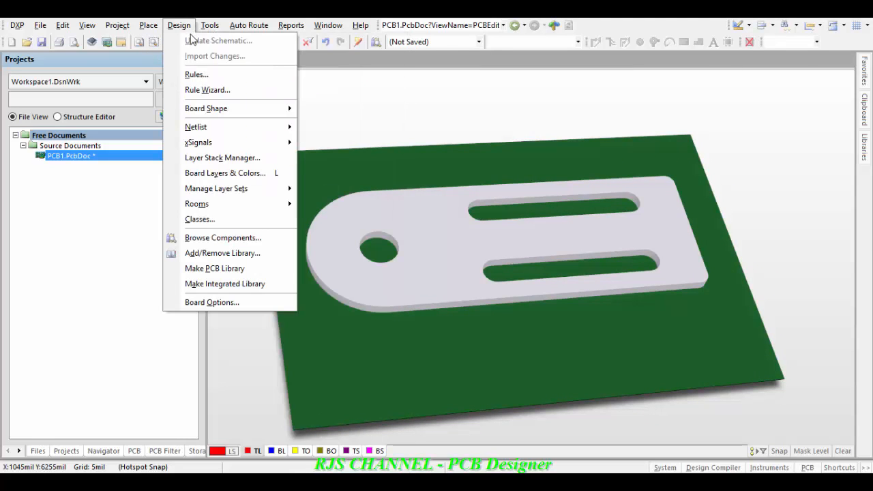
pyautogui.moveTo(209, 110)
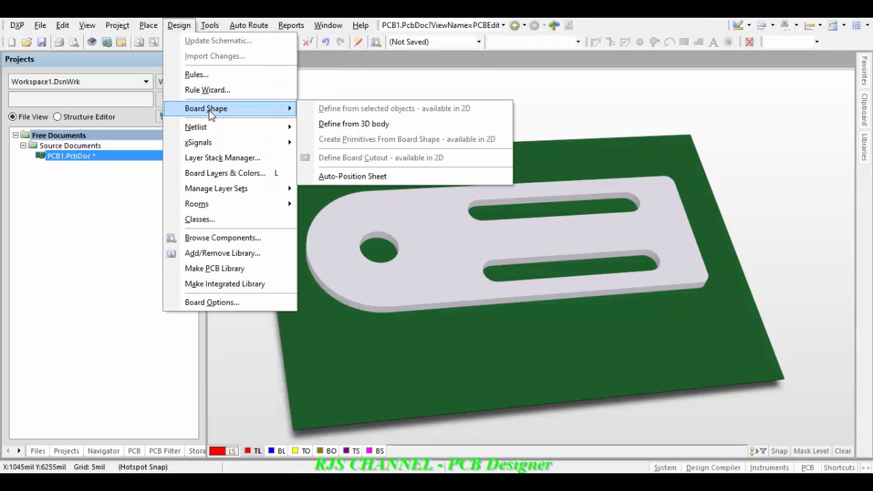
pyautogui.click(386, 127)
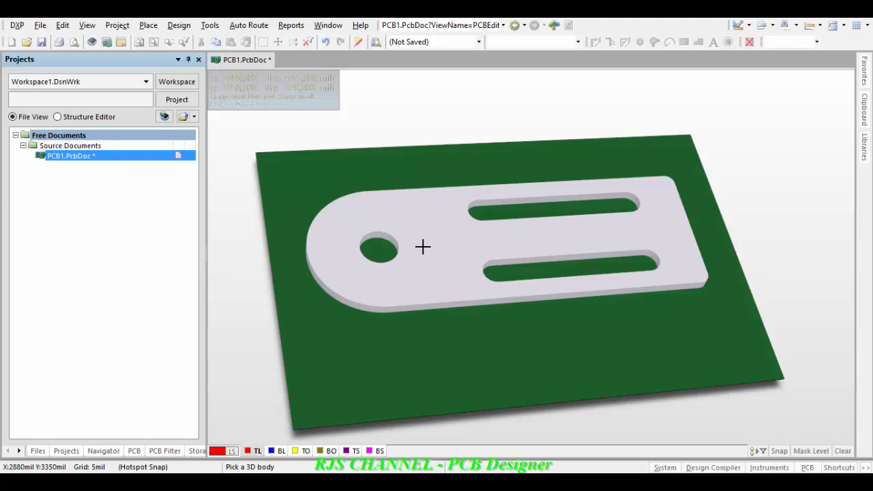
pyautogui.click(441, 204)
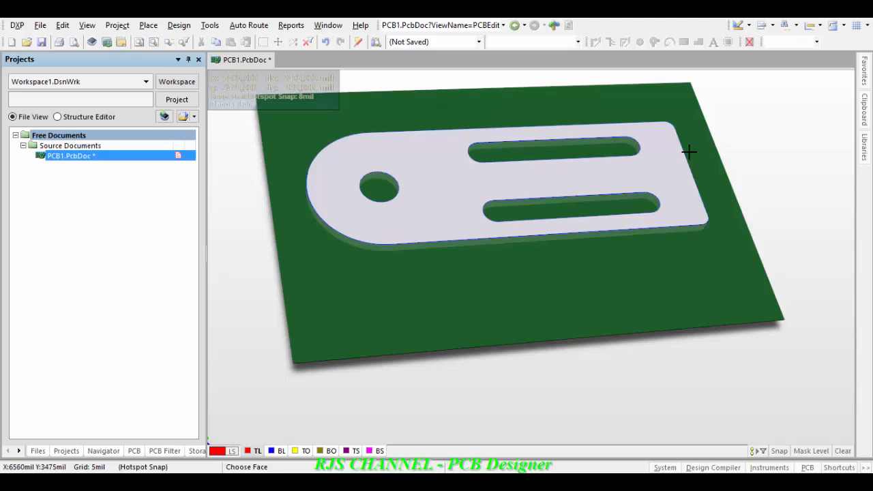
pyautogui.click(432, 186)
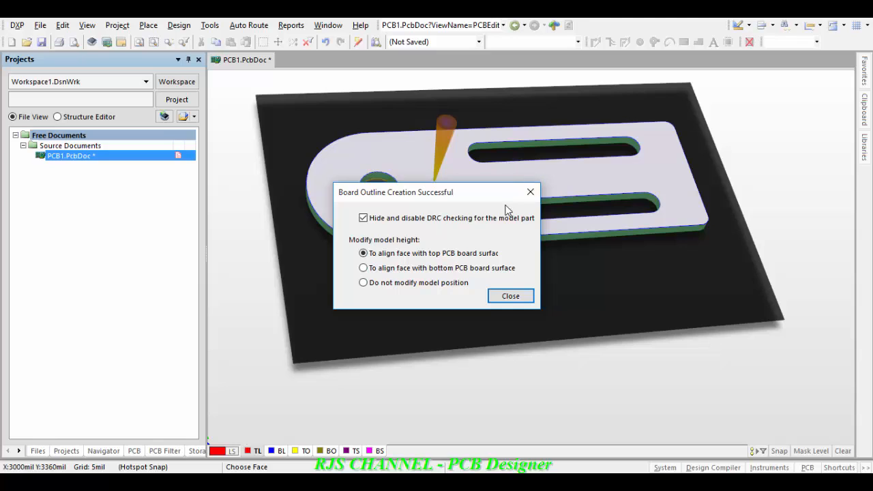
pyautogui.moveTo(492, 196); pyautogui.dragTo(521, 276)
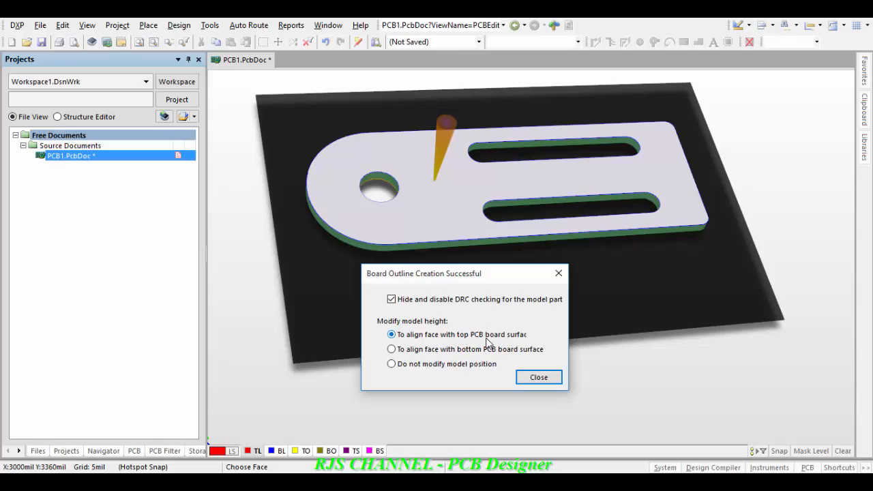
pyautogui.click(537, 377)
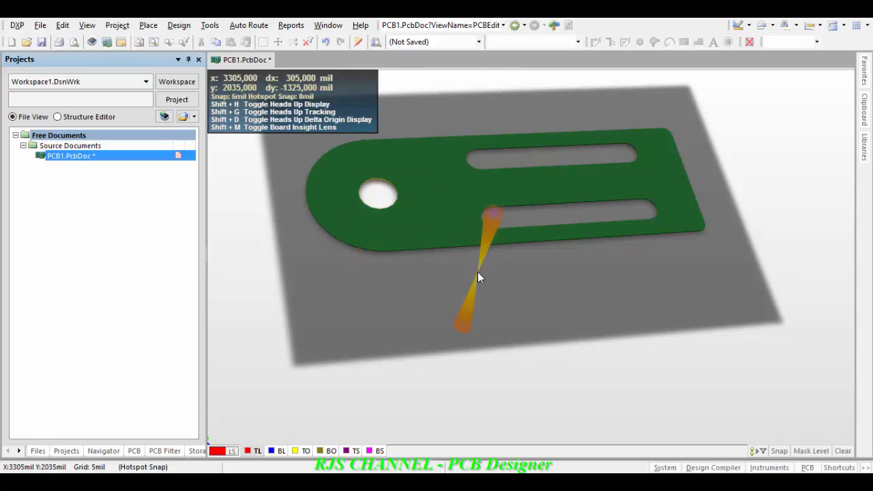
# - Refresh the 3D view and inspect the new board outline with its hole and two slots
pyautogui.click(63, 25)
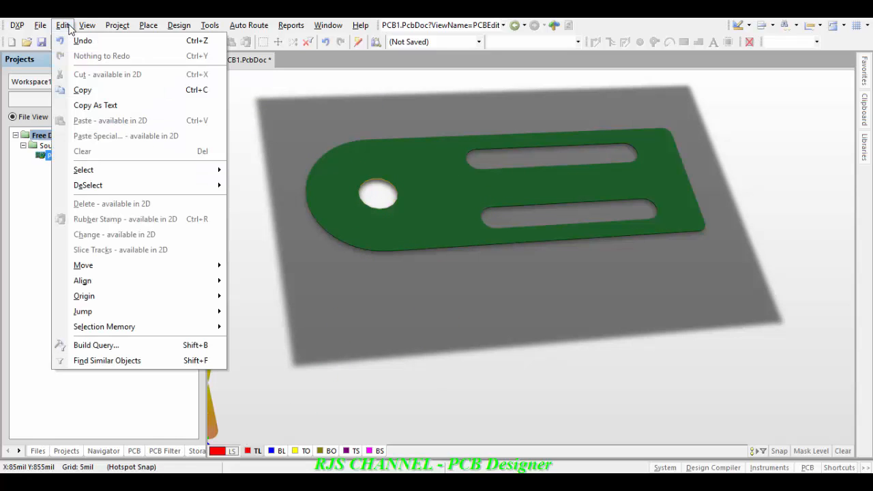
pyautogui.moveTo(86, 27)
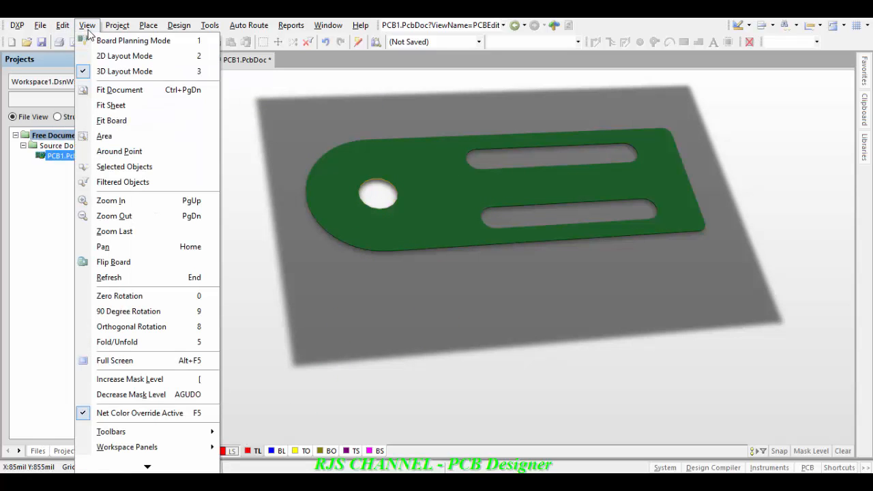
pyautogui.click(145, 281)
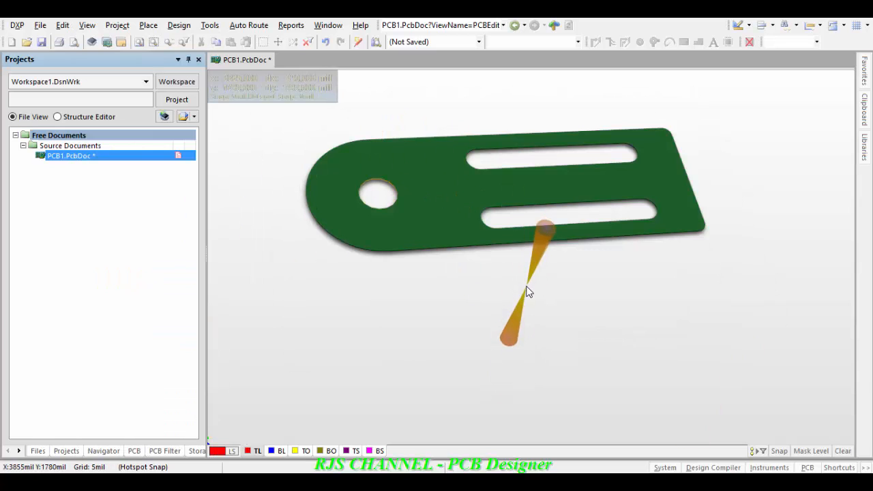
pyautogui.keyDown('shift'); pyautogui.moveTo(489, 207); pyautogui.dragTo(570, 21, button='right'); pyautogui.keyUp('shift')
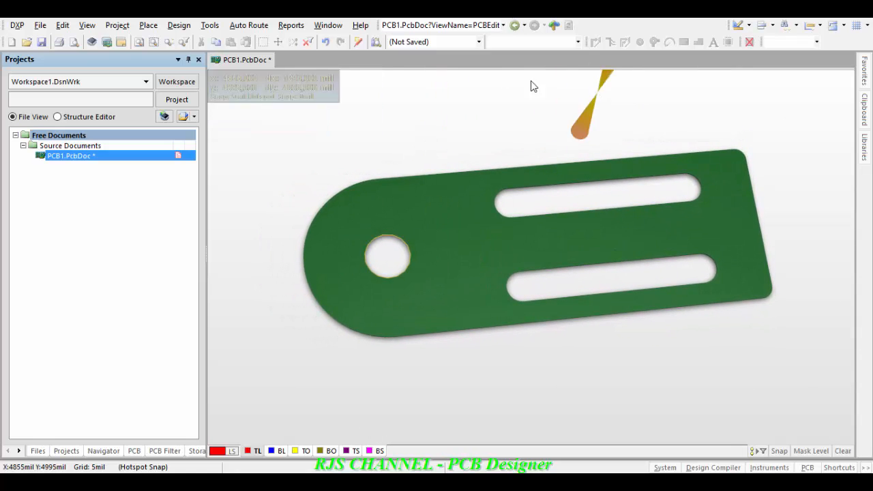
# - Undo the board shape definition and the placement of the 3D body
pyautogui.click(326, 43)
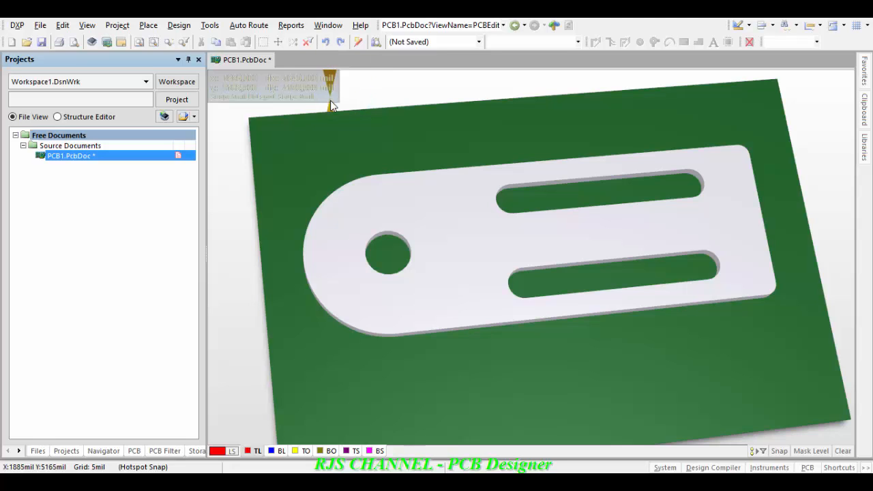
pyautogui.click(327, 43)
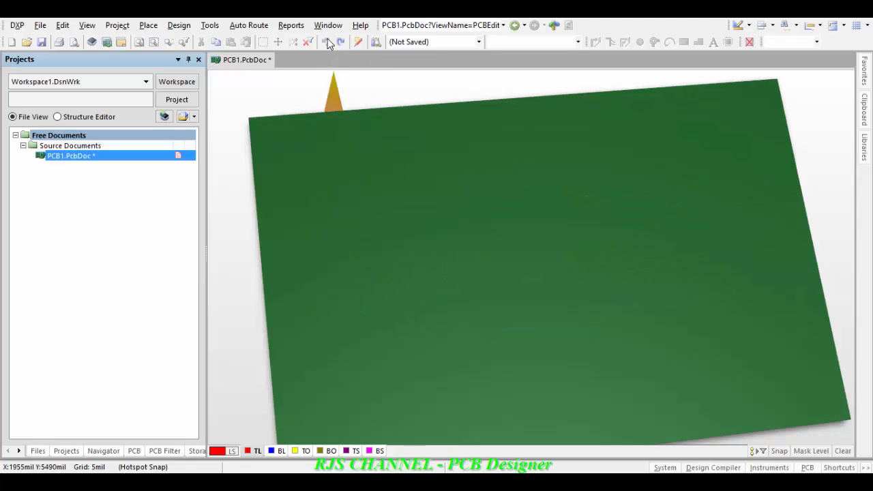
pyautogui.keyDown('ctrl'); pyautogui.scroll(-2, 442, 178); pyautogui.keyUp('ctrl')
pyautogui.keyDown('ctrl'); pyautogui.scroll(4, 442, 178); pyautogui.keyUp('ctrl')
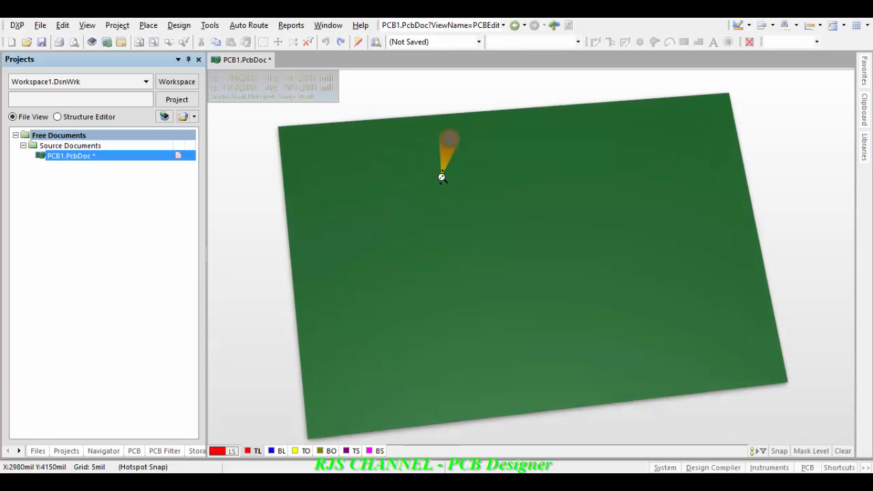
pyautogui.keyDown('ctrl'); pyautogui.scroll(-1, 442, 177); pyautogui.keyUp('ctrl')
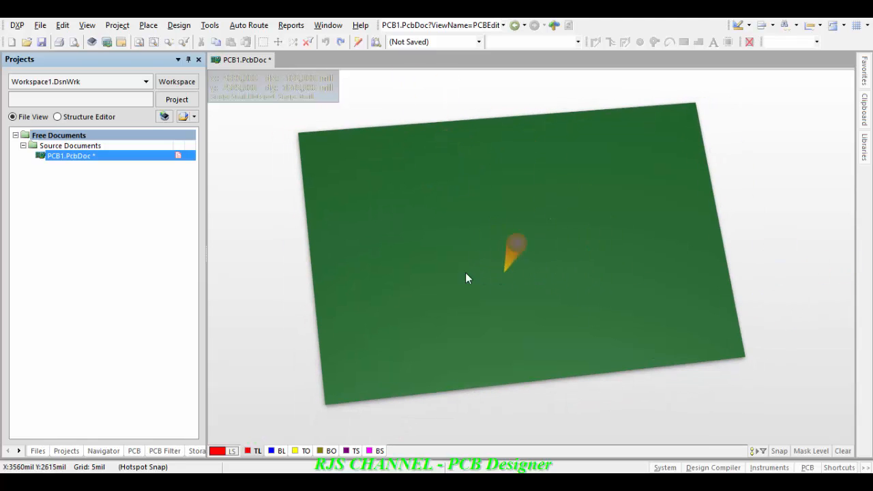
pyautogui.keyDown('shift'); pyautogui.moveTo(459, 291); pyautogui.dragTo(459, 294, button='right'); pyautogui.keyUp('shift')
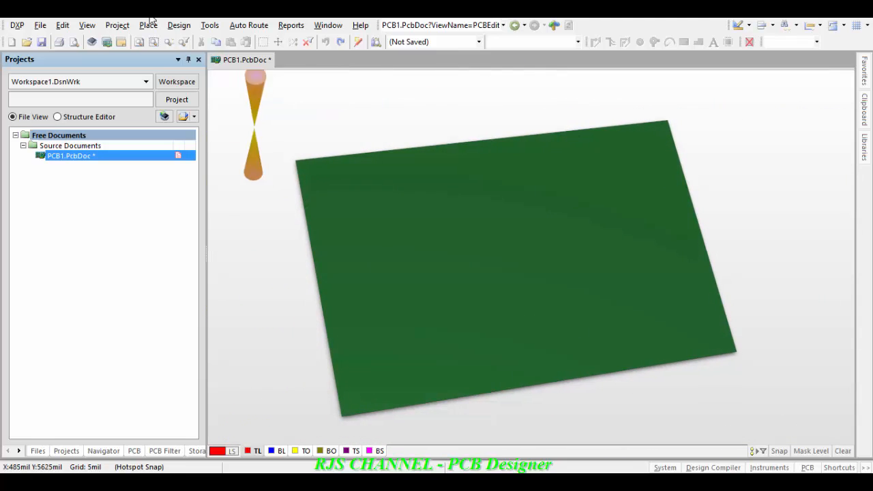
# - Start placing a generic 3D body with Modelo Step para PCB.step loaded as the embedded model
pyautogui.click(203, 29)
pyautogui.moveTo(184, 32)
pyautogui.moveTo(213, 30)
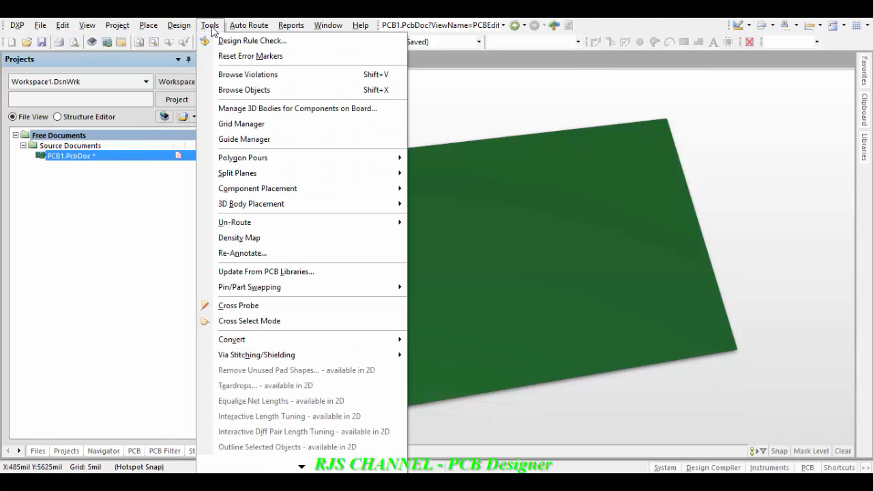
pyautogui.moveTo(155, 31)
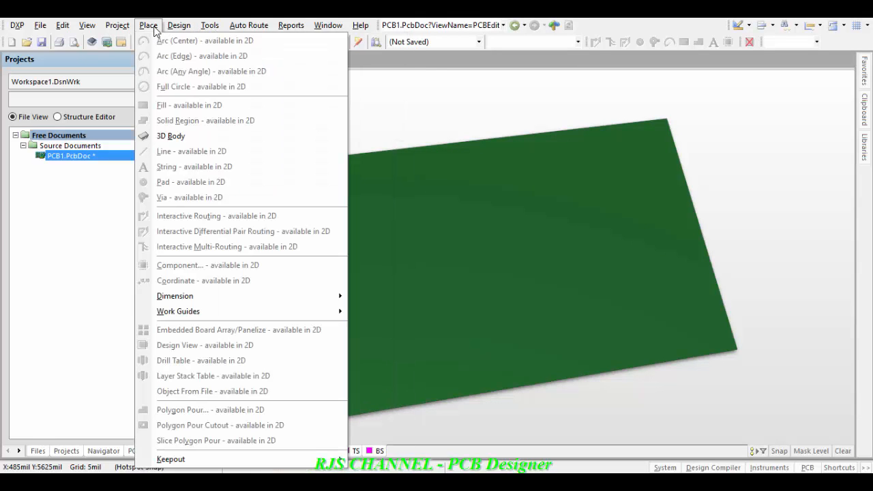
pyautogui.click(202, 139)
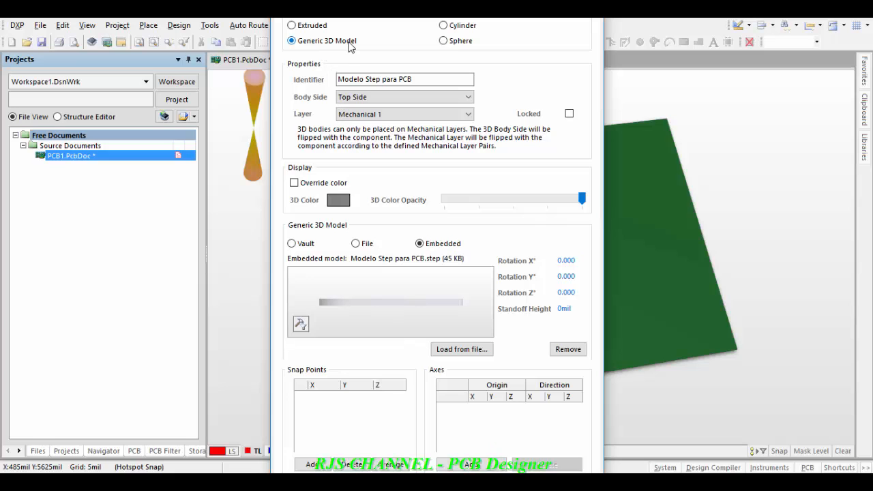
pyautogui.click(460, 351)
pyautogui.click(306, 146)
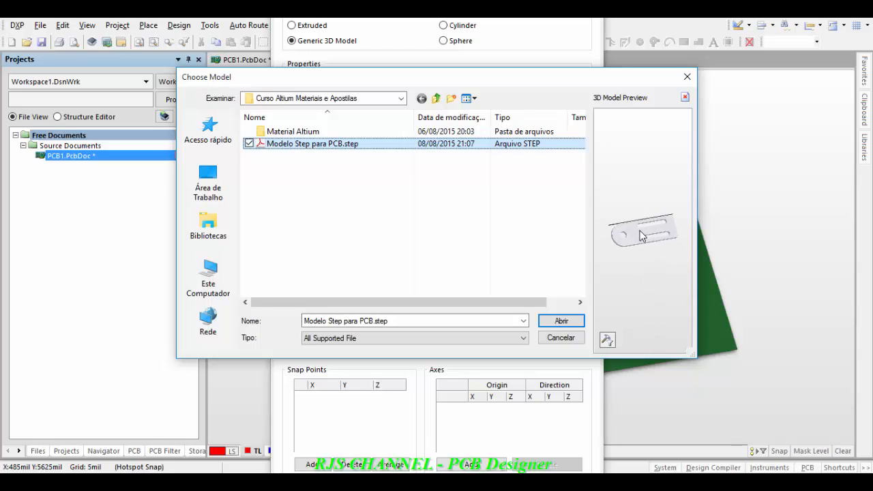
pyautogui.click(561, 321)
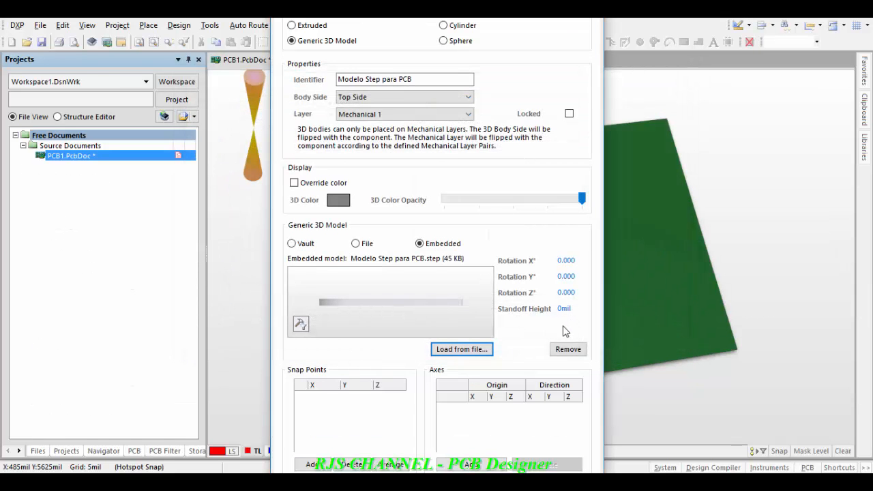
pyautogui.moveTo(440, 20); pyautogui.dragTo(872, 20)
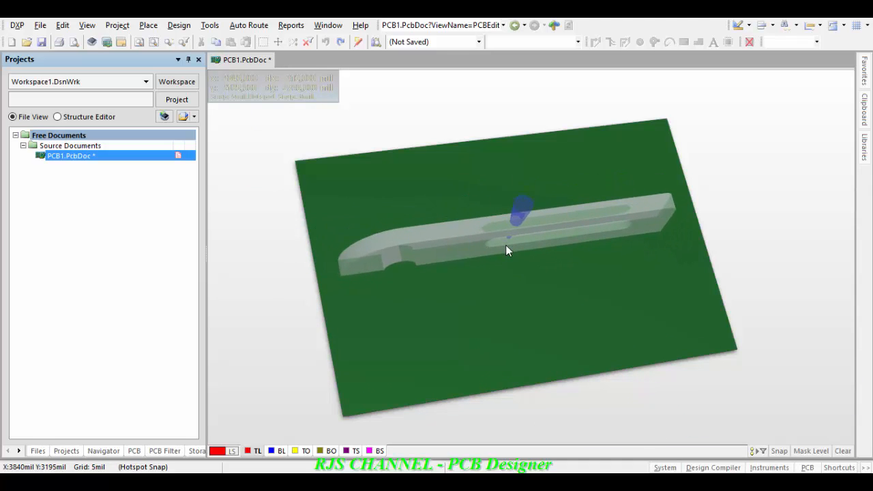
# - Set the body's X rotation to 90°, place it flat along the board's lower edge and end the placement
pyautogui.click(506, 248)
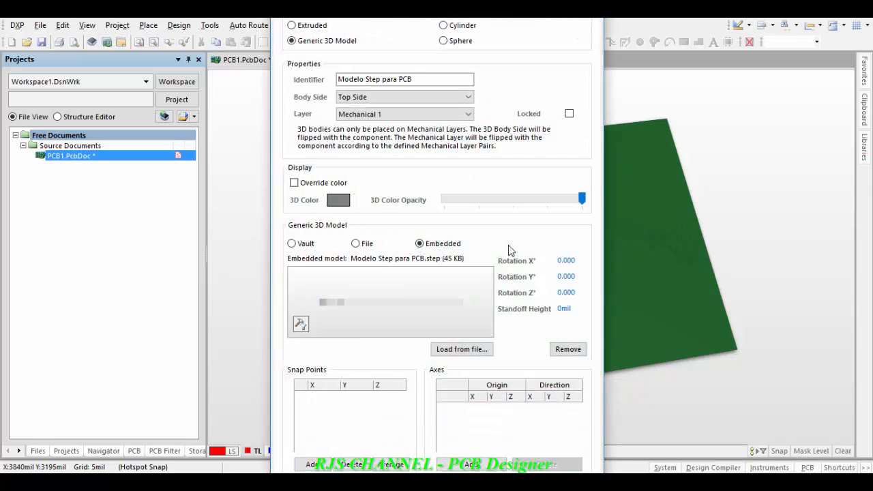
pyautogui.write('90')
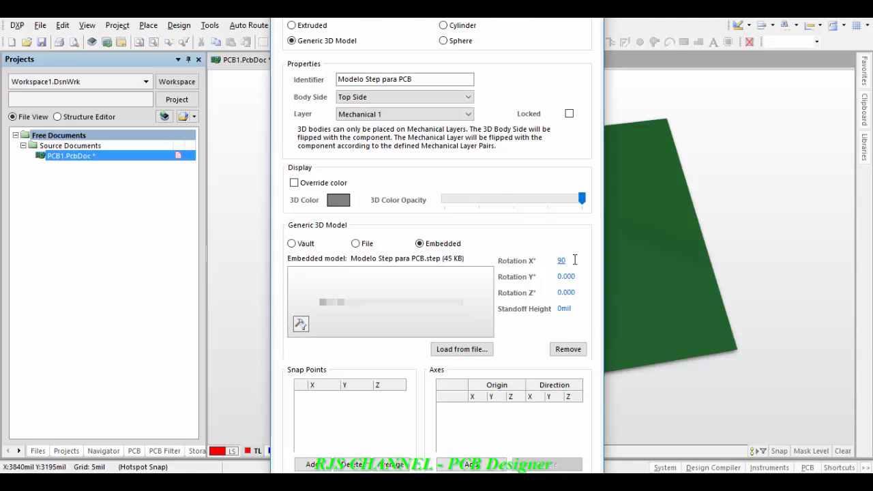
pyautogui.press('Return')
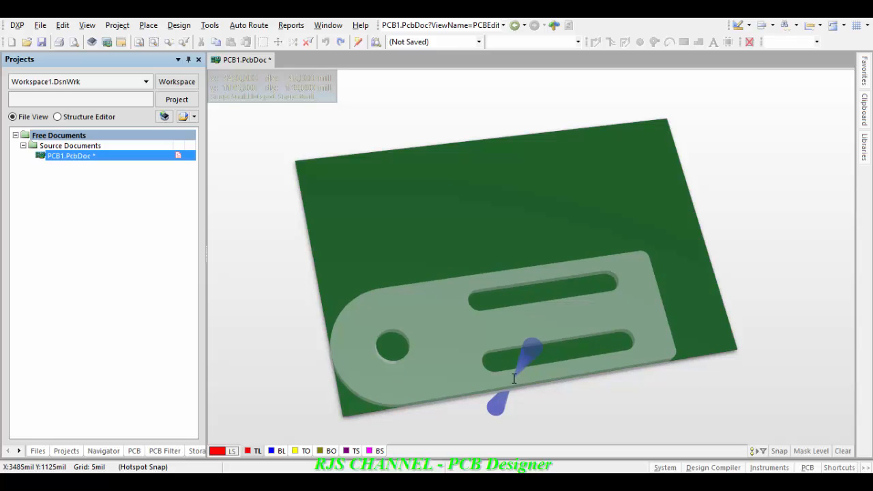
pyautogui.click(514, 377)
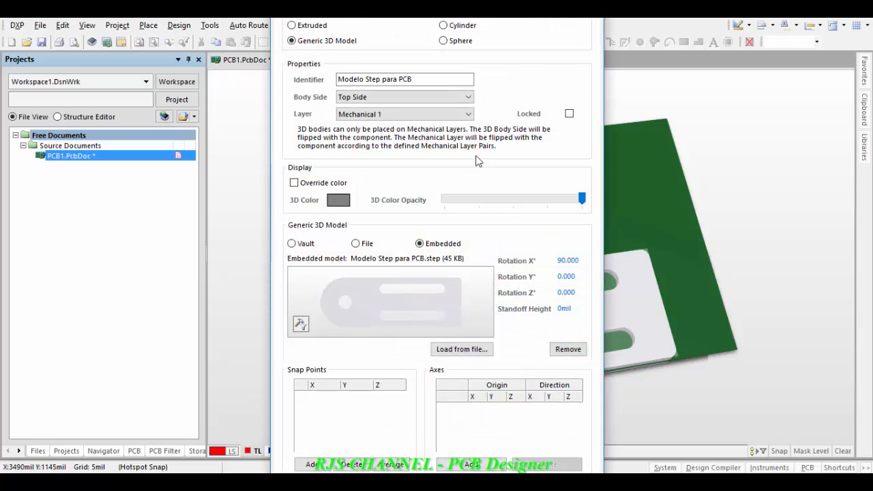
pyautogui.press('Escape')
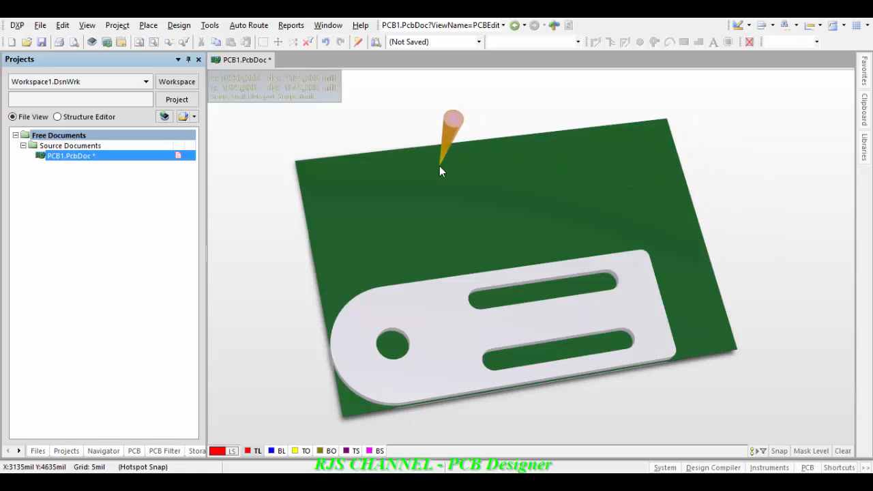
# - Define the board shape from the 3D body's upper face, hiding the model and aligning the face with the top PCB board surface
pyautogui.keyDown('shift'); pyautogui.moveTo(445, 367); pyautogui.dragTo(445, 368, button='right'); pyautogui.keyUp('shift')
pyautogui.moveTo(441, 316)
pyautogui.keyDown('shift'); pyautogui.mouseDown(button='right')
pyautogui.moveTo(431, 121)
pyautogui.moveTo(472, 183)
pyautogui.mouseUp(button='right'); pyautogui.keyUp('shift')
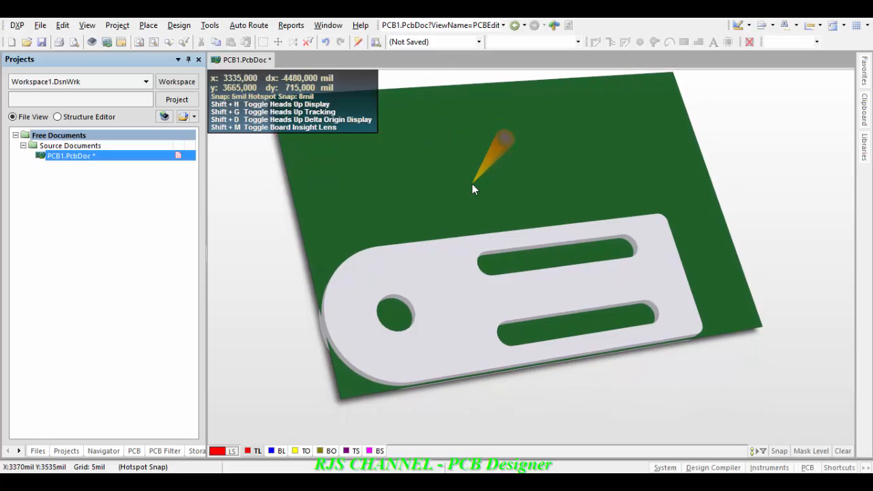
pyautogui.keyDown('shift'); pyautogui.moveTo(437, 133); pyautogui.dragTo(468, 176, button='right'); pyautogui.keyUp('shift')
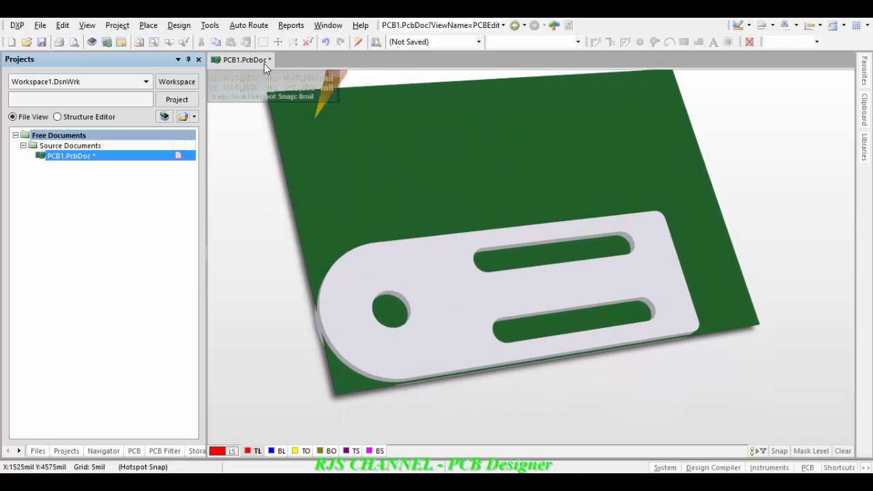
pyautogui.click(210, 26)
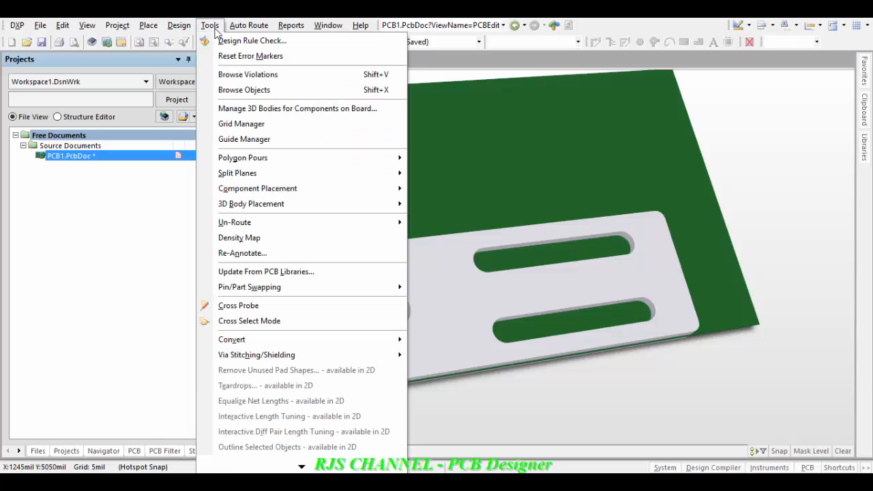
pyautogui.moveTo(189, 28)
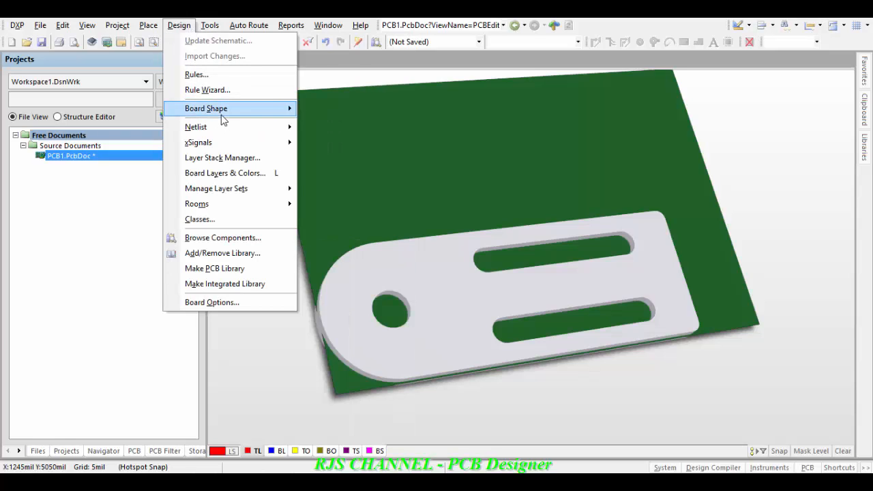
pyautogui.moveTo(222, 112)
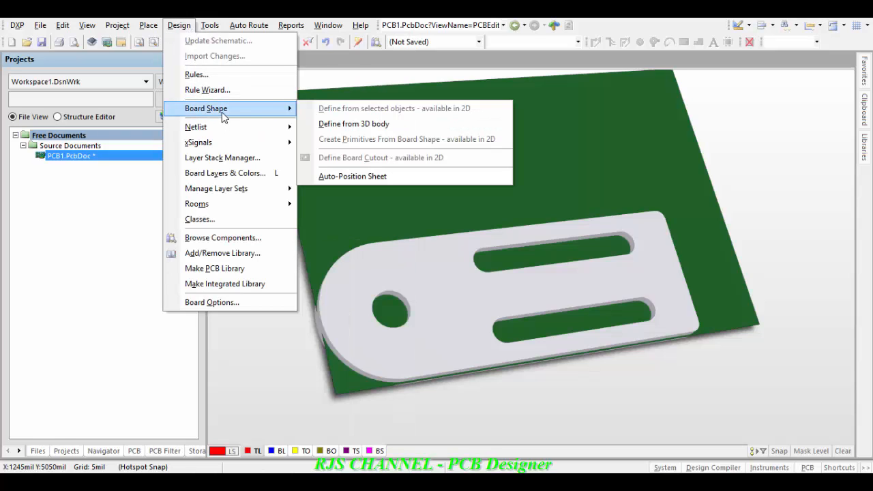
pyautogui.click(393, 129)
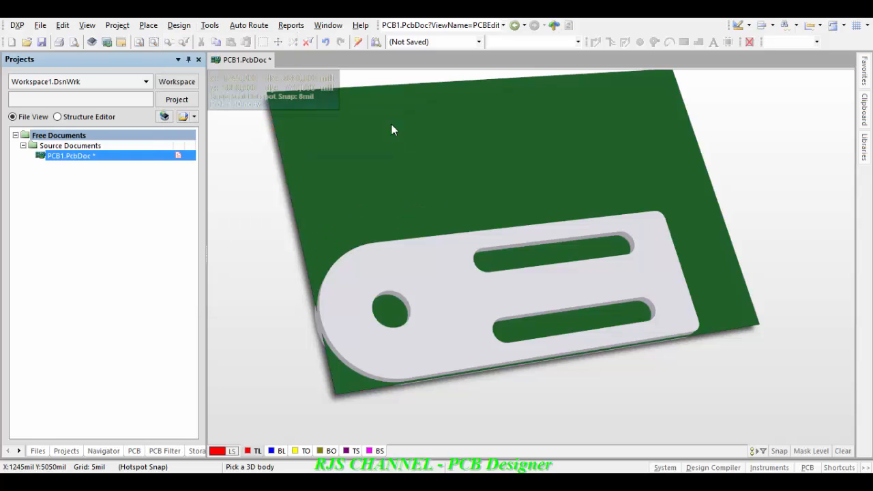
pyautogui.click(435, 270)
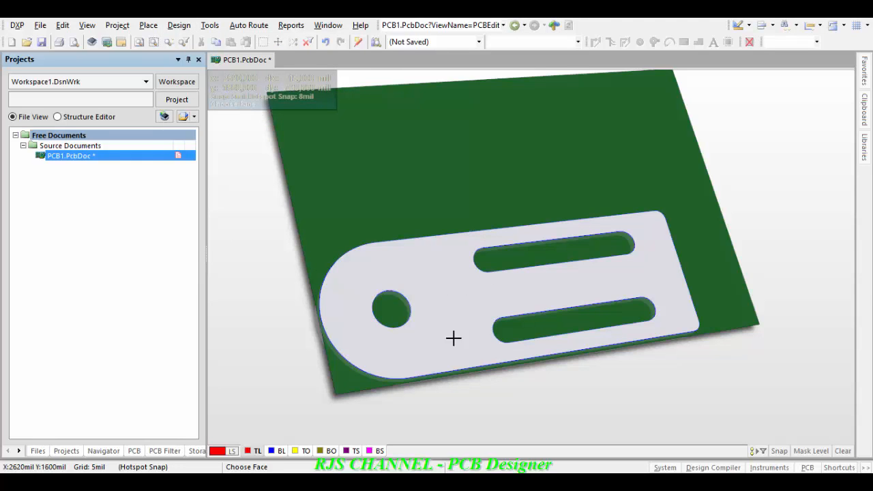
pyautogui.click(446, 284)
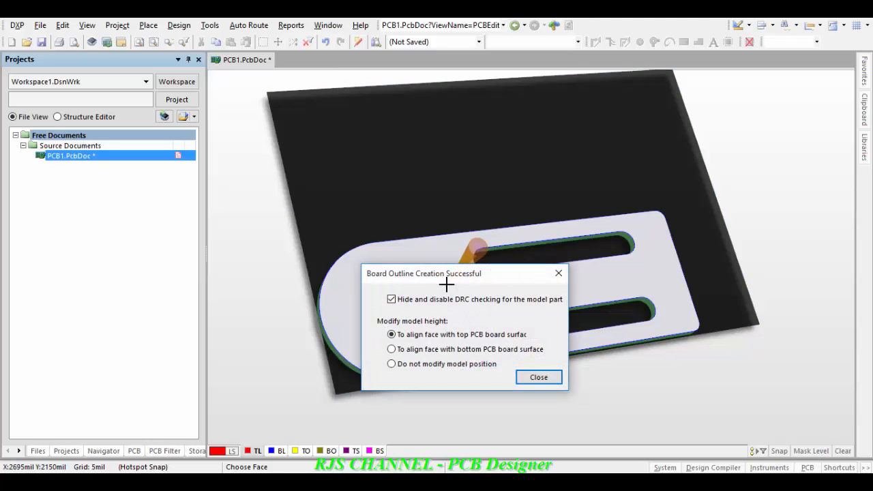
pyautogui.click(542, 376)
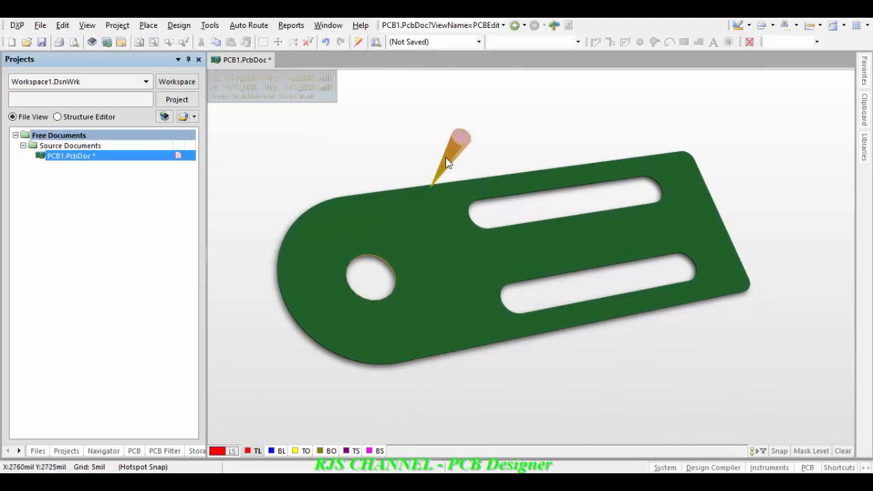
# - Apply the Altium 3D Red view configuration and inspect the board from several angles
pyautogui.click(479, 42)
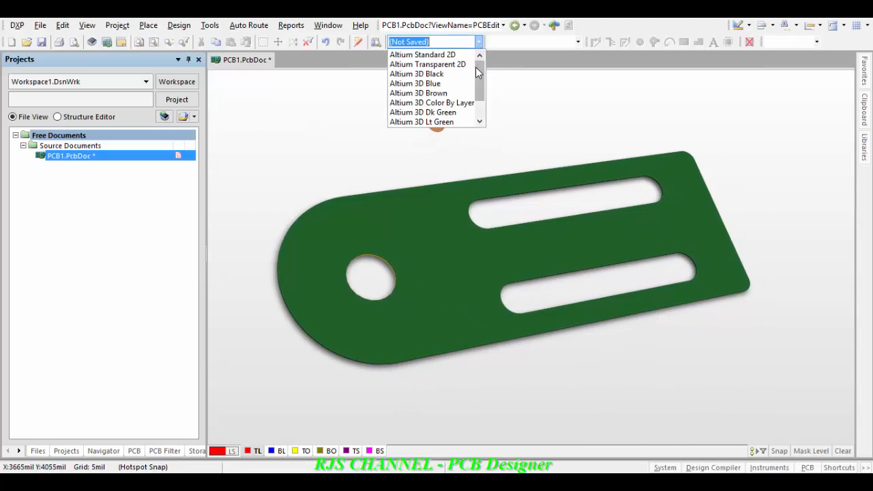
pyautogui.moveTo(475, 67); pyautogui.dragTo(478, 85)
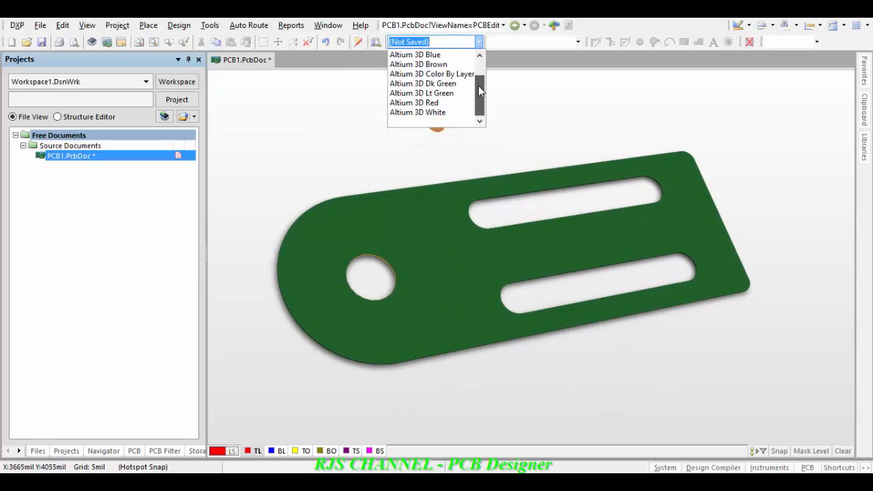
pyautogui.click(448, 103)
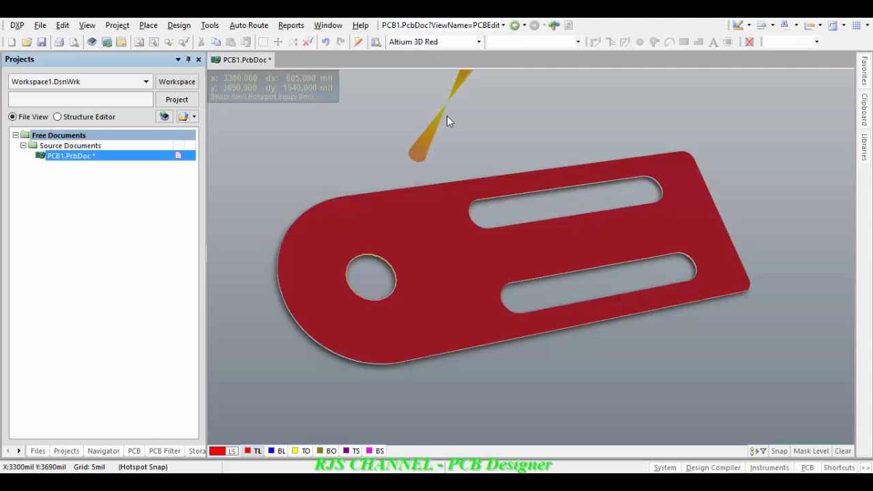
pyautogui.keyDown('shift'); pyautogui.moveTo(545, 388); pyautogui.dragTo(540, 386, button='right'); pyautogui.keyUp('shift')
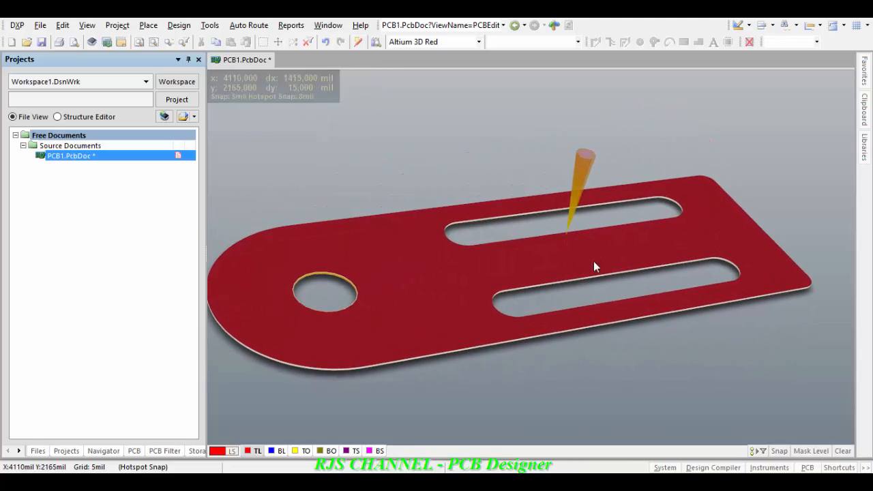
pyautogui.press('0')
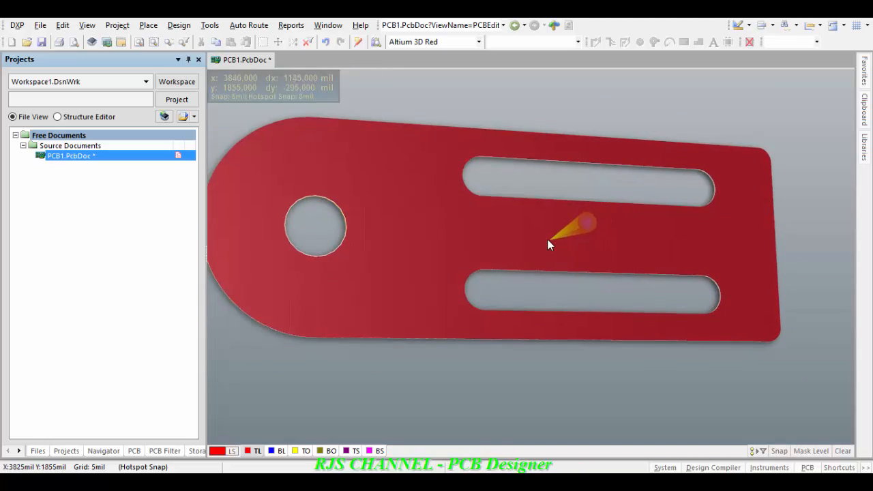
pyautogui.press('8')
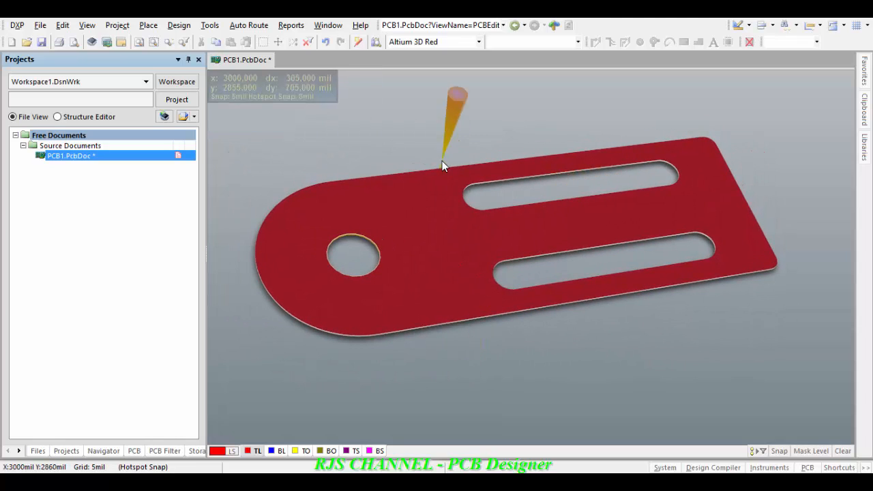
# - Try the Altium 3D Color By Layer view configuration and return to Altium 3D Red
pyautogui.click(478, 41)
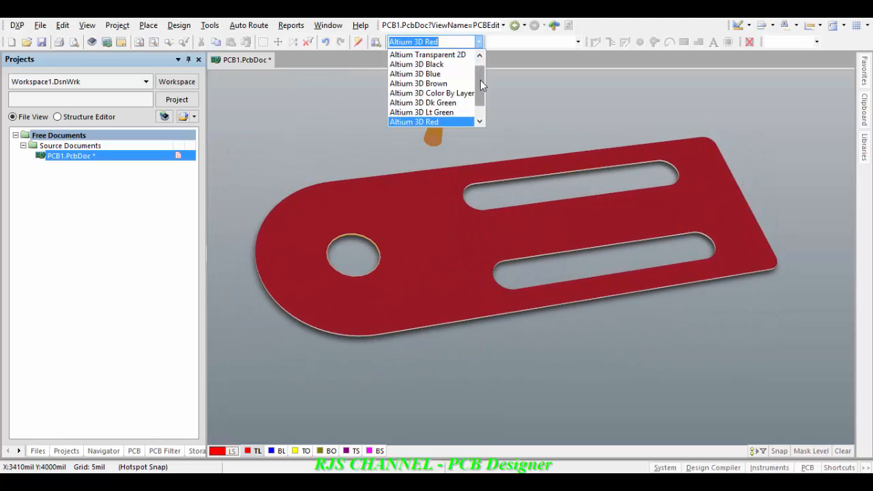
pyautogui.moveTo(480, 78); pyautogui.dragTo(479, 59)
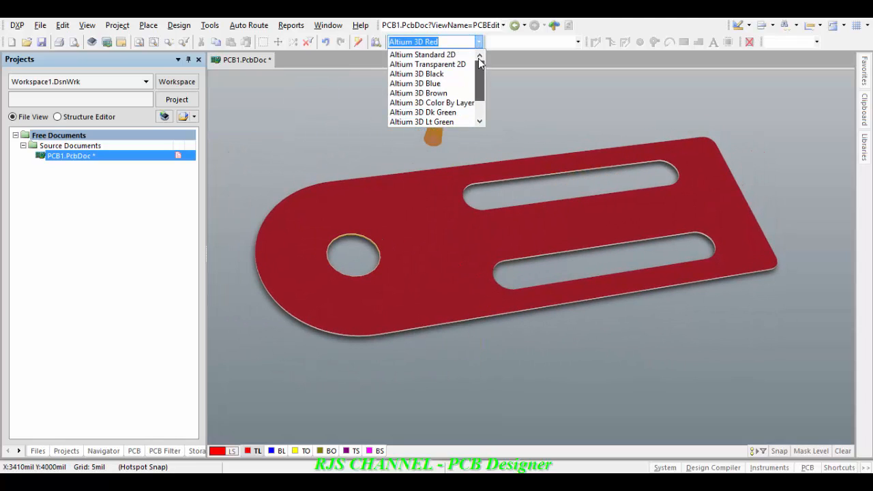
pyautogui.click(453, 103)
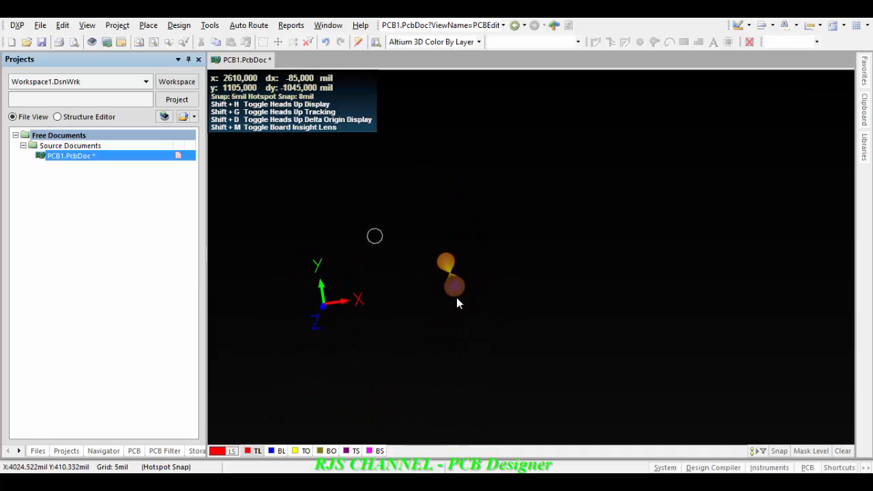
pyautogui.click(479, 42)
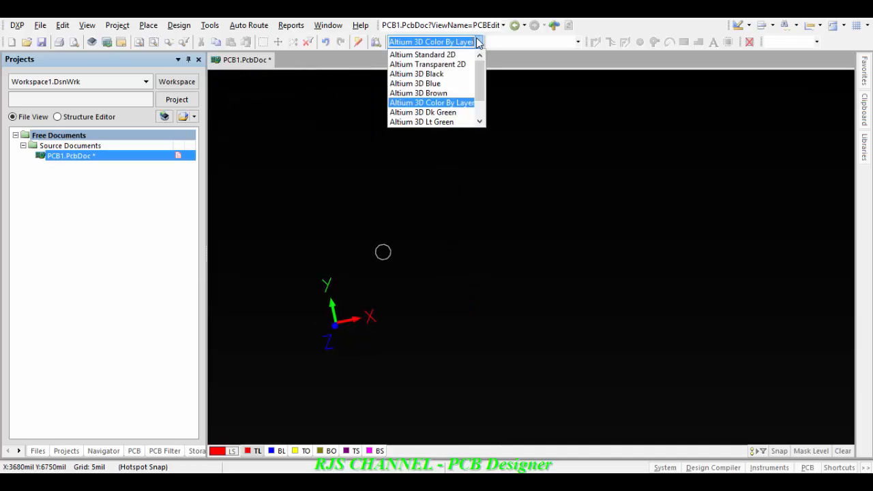
pyautogui.scroll(-1, 478, 77)
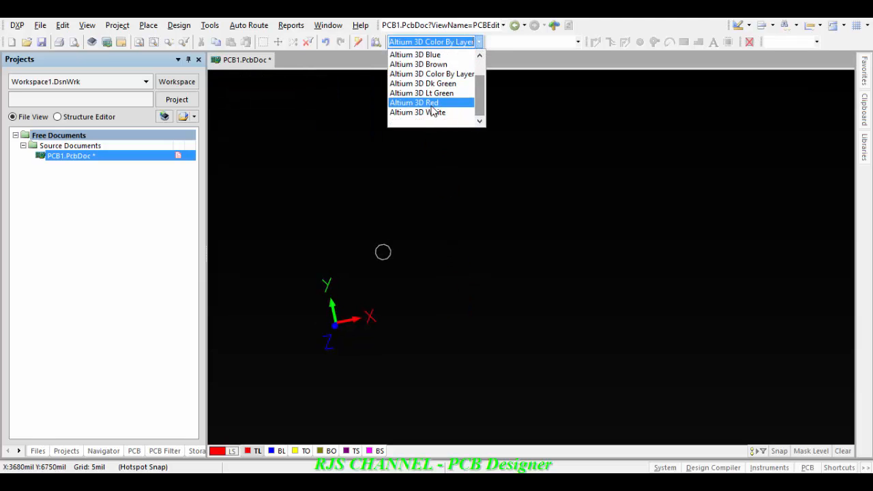
pyautogui.click(431, 102)
pyautogui.keyDown('ctrl'); pyautogui.scroll(6, 469, 226); pyautogui.keyUp('ctrl')
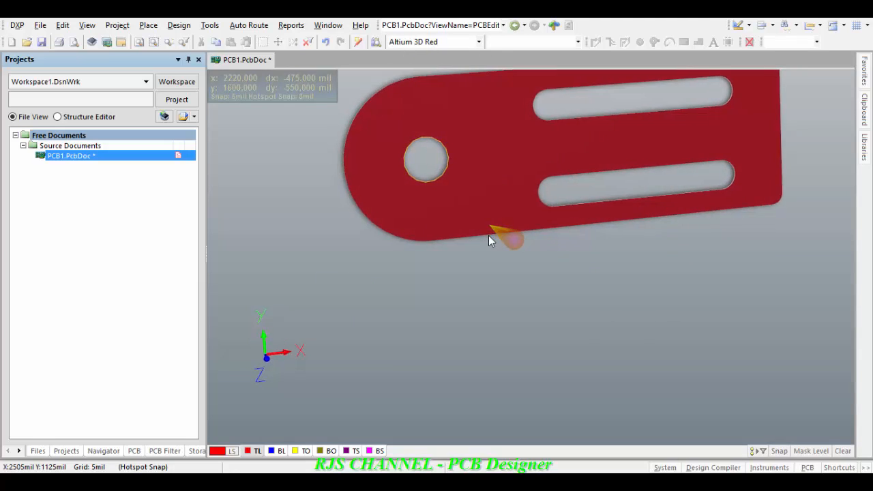
pyautogui.keyDown('ctrl'); pyautogui.scroll(-5, 489, 236); pyautogui.keyUp('ctrl')
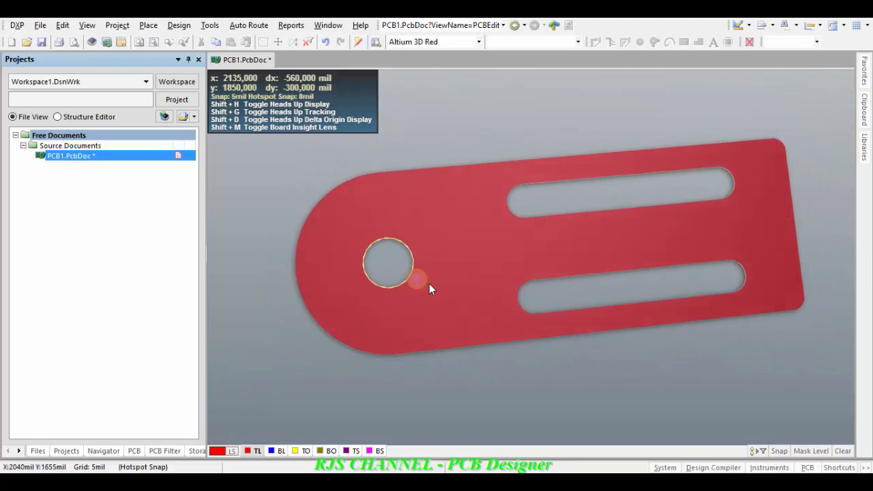
pyautogui.keyDown('shift'); pyautogui.moveTo(408, 278); pyautogui.dragTo(391, 270, button='right'); pyautogui.keyUp('shift')
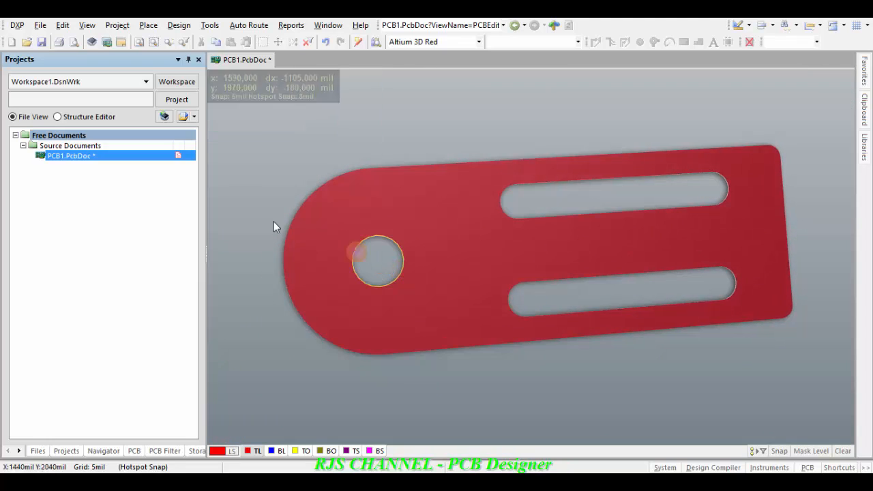
# - Delete the STEP model's 3D body in the 2D view and check the remaining board in 3D
pyautogui.press('2')
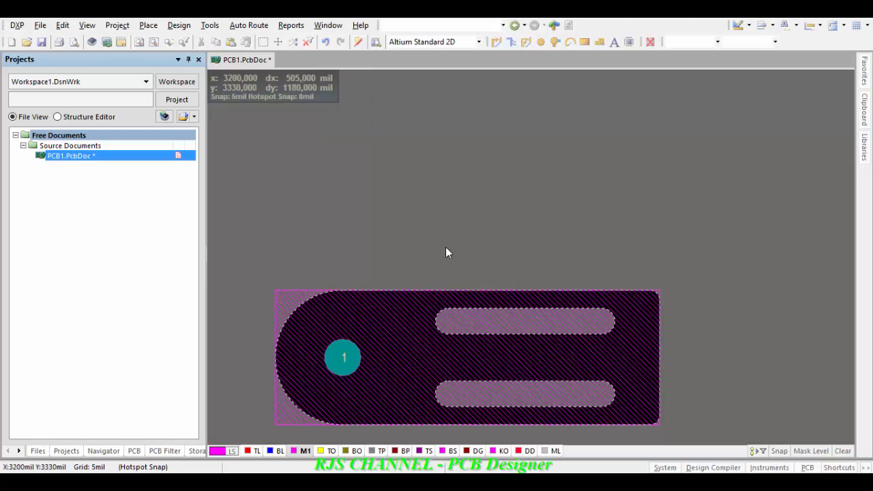
pyautogui.keyDown('ctrl'); pyautogui.scroll(-3, 447, 251); pyautogui.keyUp('ctrl')
pyautogui.moveTo(446, 250); pyautogui.dragTo(446, 250, button='middle')
pyautogui.moveTo(456, 260); pyautogui.dragTo(478, 190, button='right')
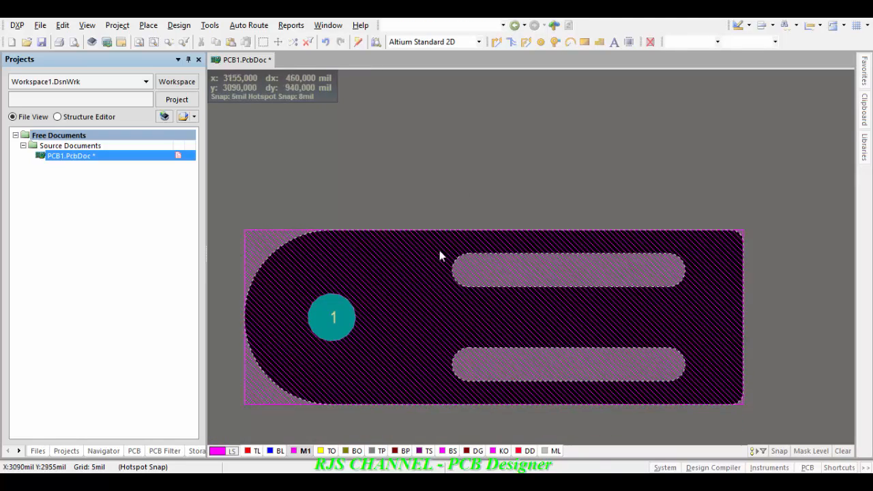
pyautogui.moveTo(406, 350); pyautogui.dragTo(425, 310, button='right')
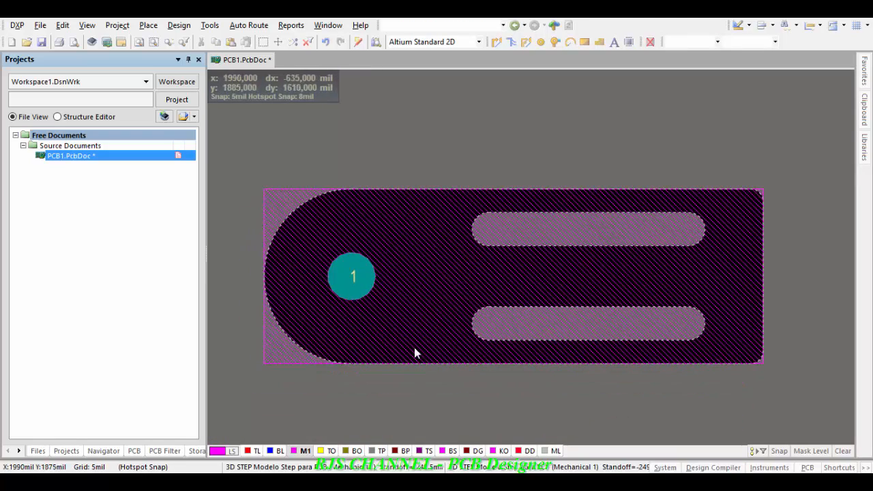
pyautogui.click(274, 357)
pyautogui.press('shift')
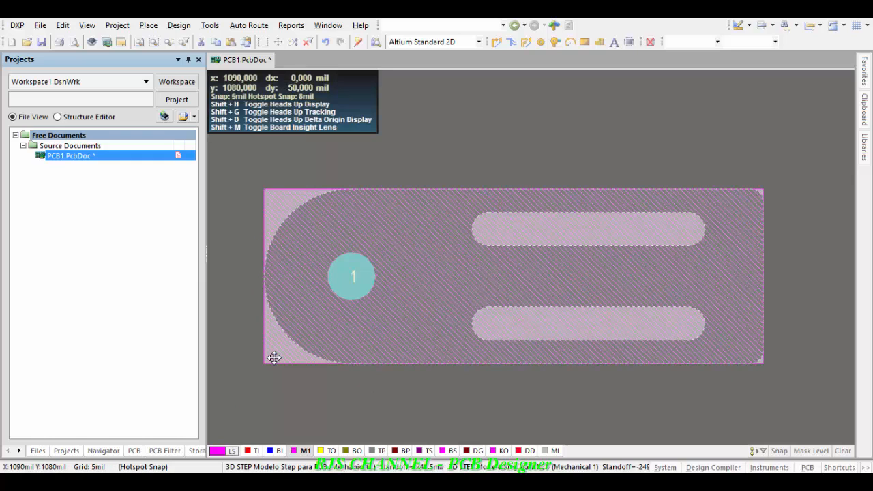
pyautogui.press('Delete')
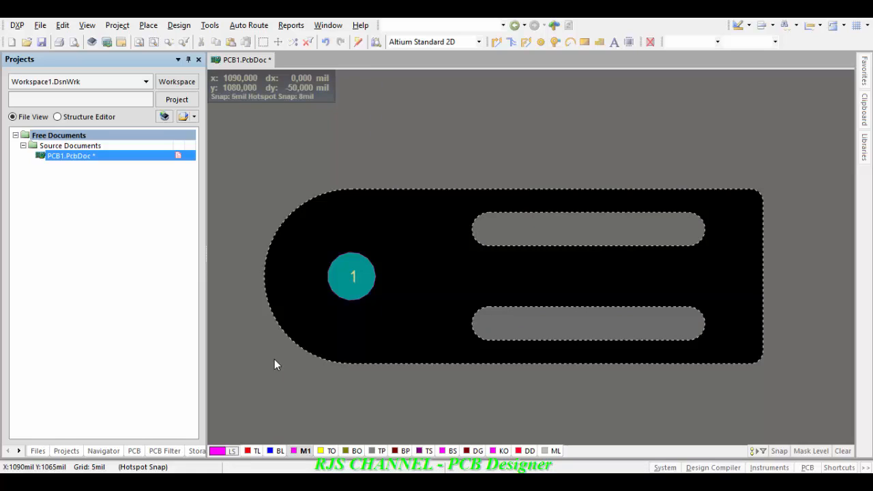
pyautogui.click(423, 155)
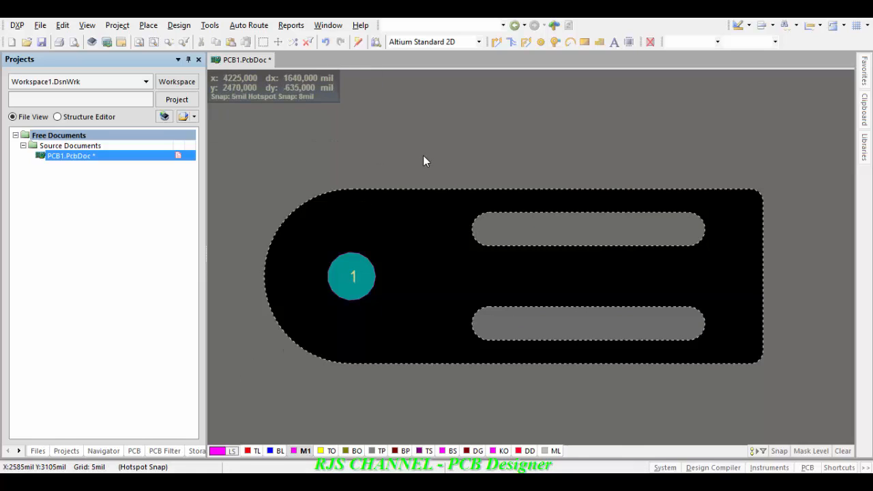
pyautogui.press('3')
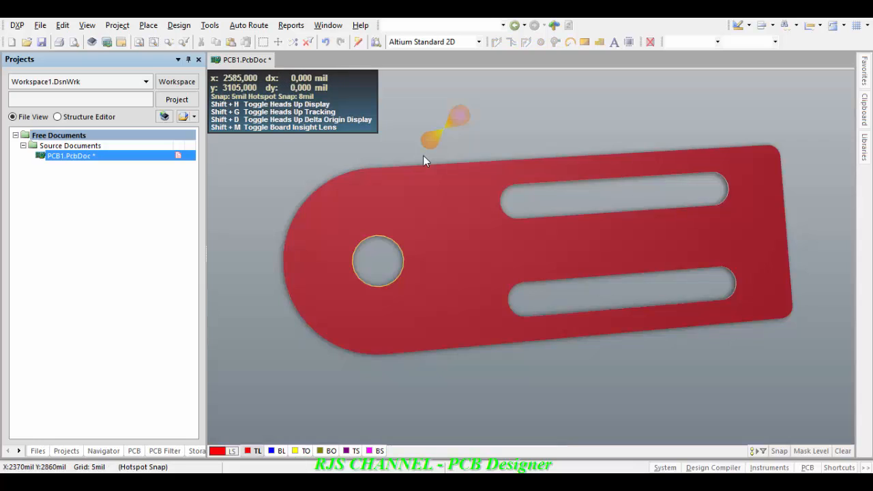
pyautogui.keyDown('shift'); pyautogui.moveTo(438, 279); pyautogui.dragTo(421, 277, button='right'); pyautogui.keyUp('shift')
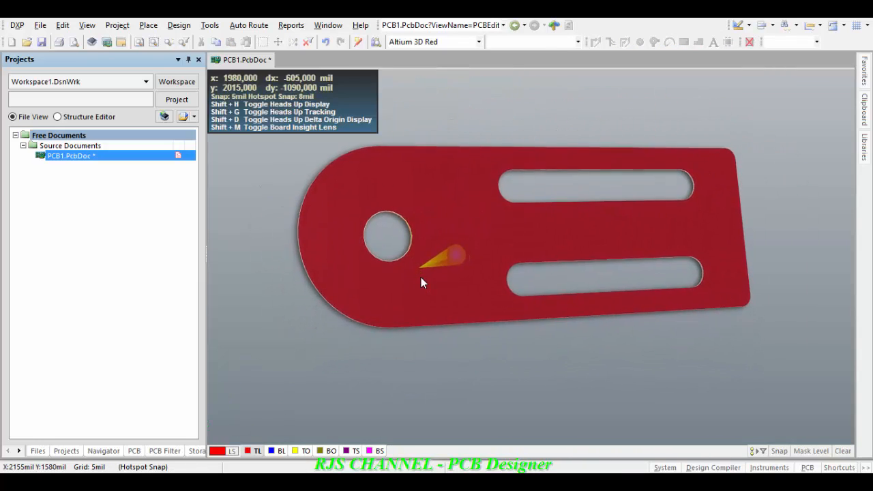
# - Set the board's relative origin at the centre of the round hole in the 2D view
pyautogui.press('2')
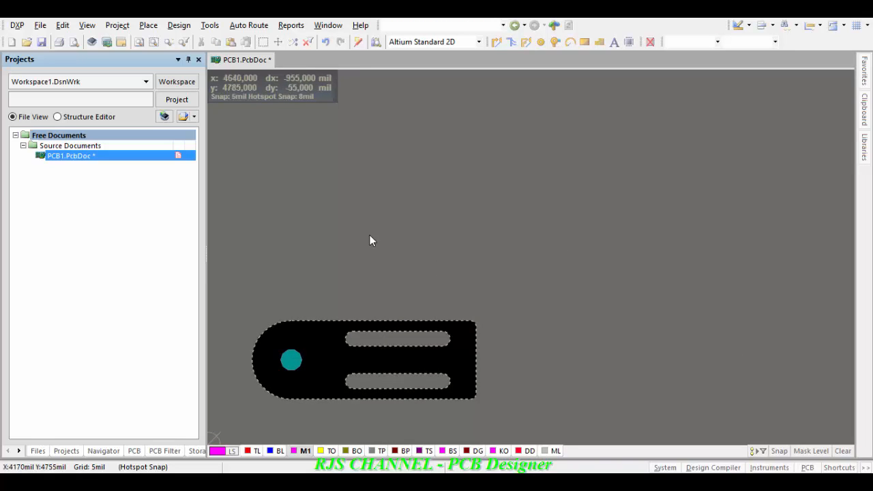
pyautogui.click(62, 25)
pyautogui.moveTo(132, 304)
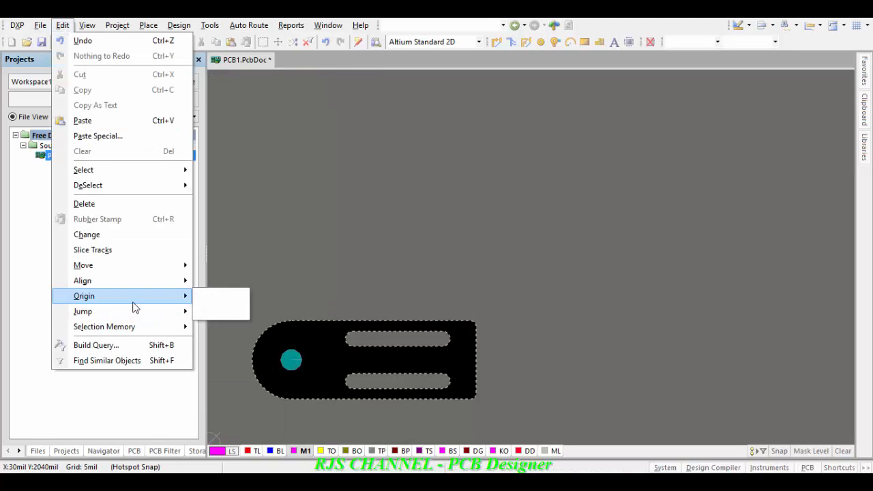
pyautogui.click(213, 298)
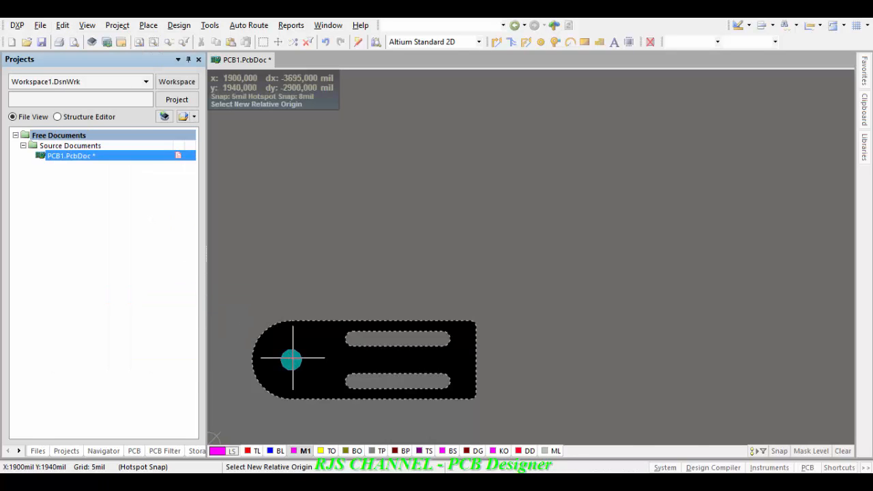
pyautogui.keyDown('ctrl'); pyautogui.scroll(5, 288, 355); pyautogui.keyUp('ctrl')
pyautogui.keyDown('ctrl'); pyautogui.scroll(1, 287, 354); pyautogui.keyUp('ctrl')
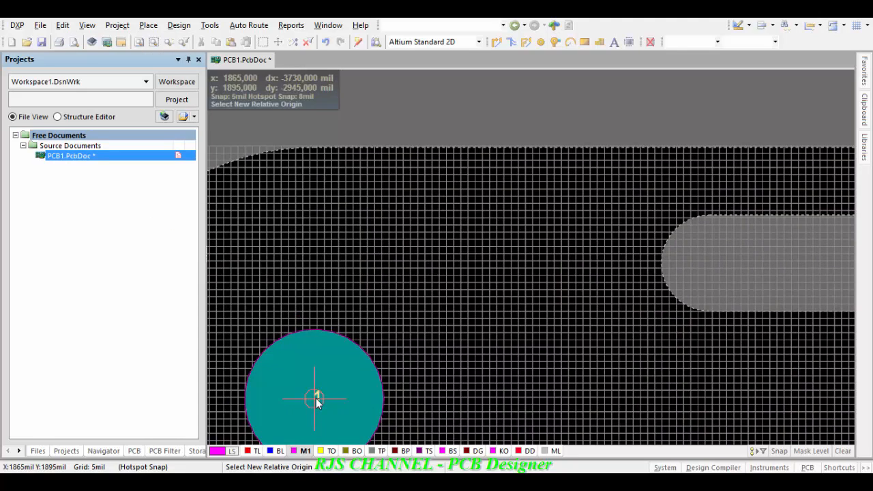
pyautogui.click(315, 398)
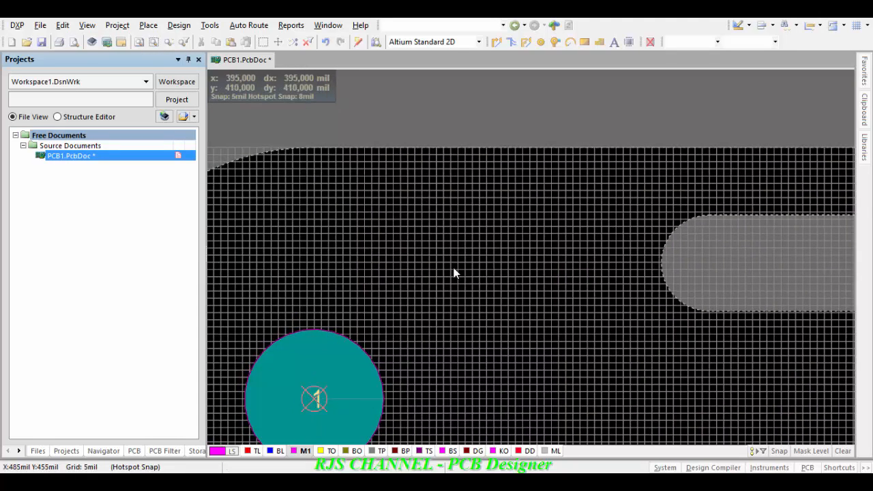
pyautogui.keyDown('ctrl'); pyautogui.scroll(-4, 450, 269); pyautogui.keyUp('ctrl')
pyautogui.moveTo(449, 270); pyautogui.dragTo(457, 228, button='middle')
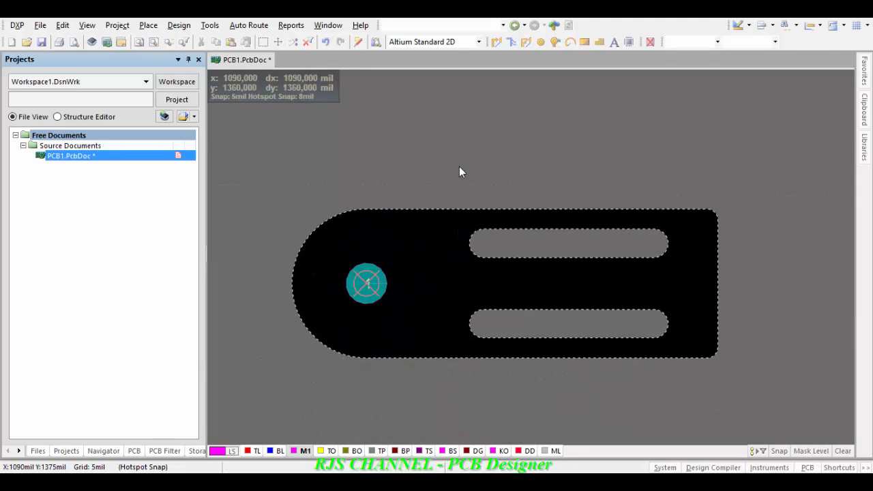
# - Switch to the 3D view and examine the origin marker in the round hole, close up and from other viewpoints
pyautogui.click(459, 166)
pyautogui.press('3')
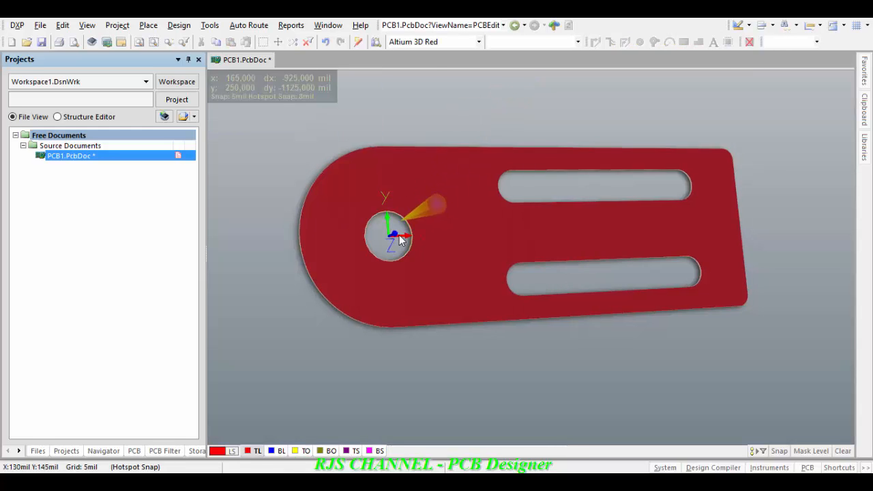
pyautogui.keyDown('shift'); pyautogui.moveTo(399, 235); pyautogui.dragTo(386, 268, button='right'); pyautogui.keyUp('shift')
pyautogui.keyDown('ctrl'); pyautogui.scroll(7, 385, 266); pyautogui.keyUp('ctrl')
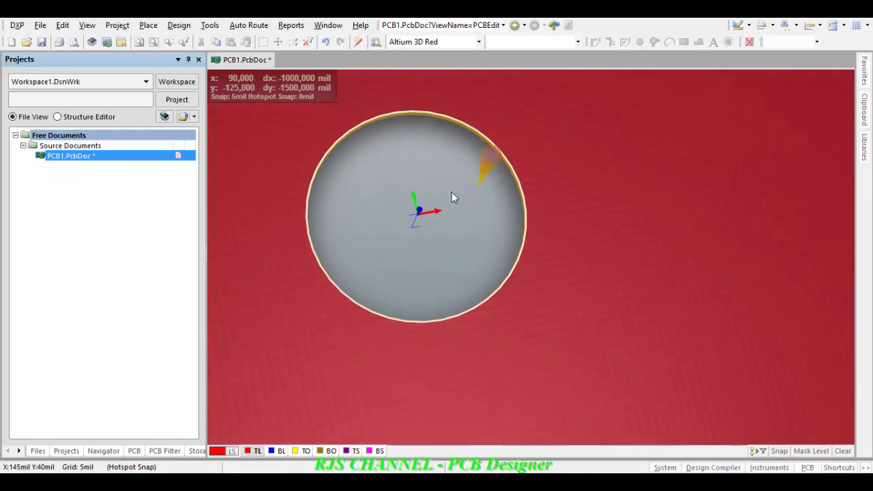
pyautogui.keyDown('ctrl'); pyautogui.scroll(2, 437, 219); pyautogui.keyUp('ctrl')
pyautogui.keyDown('ctrl'); pyautogui.scroll(-7, 436, 219); pyautogui.keyUp('ctrl')
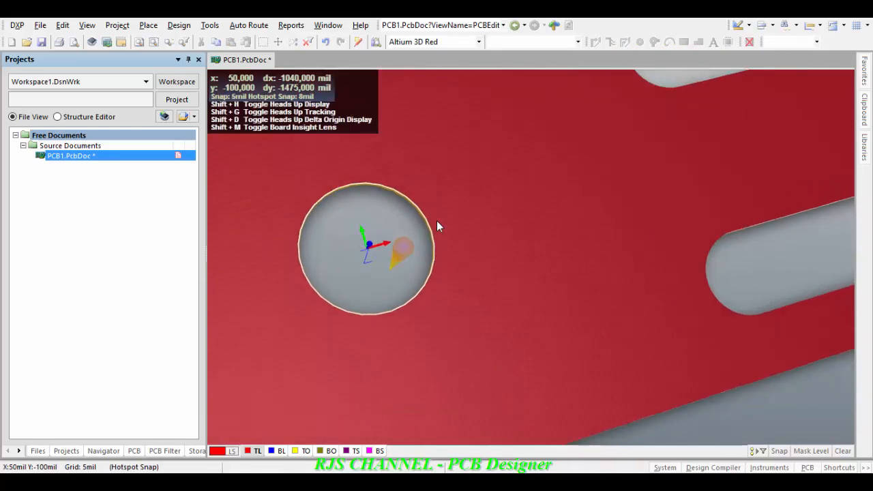
pyautogui.keyDown('ctrl'); pyautogui.scroll(-5, 436, 220); pyautogui.keyUp('ctrl')
pyautogui.press('v')
pyautogui.press('b')
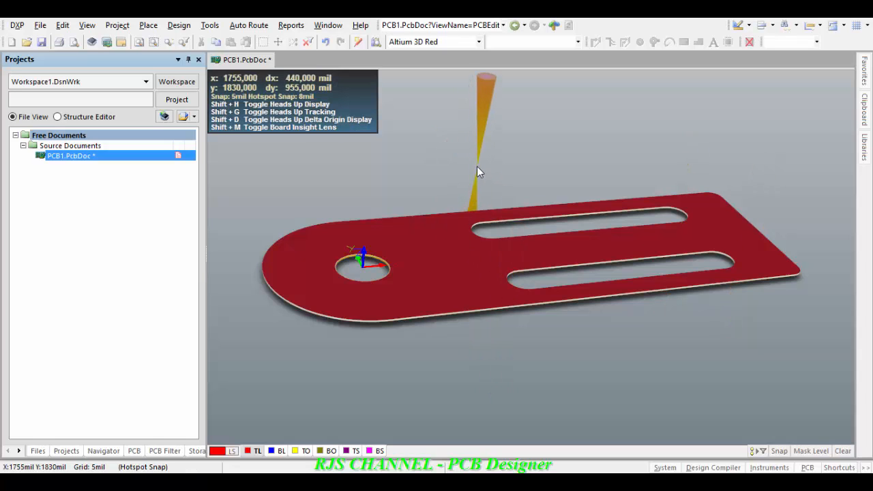
# - Increase the displayed board thickness scale in the Altium 3D Red view configuration and inspect the thicker board edge
pyautogui.press('l')
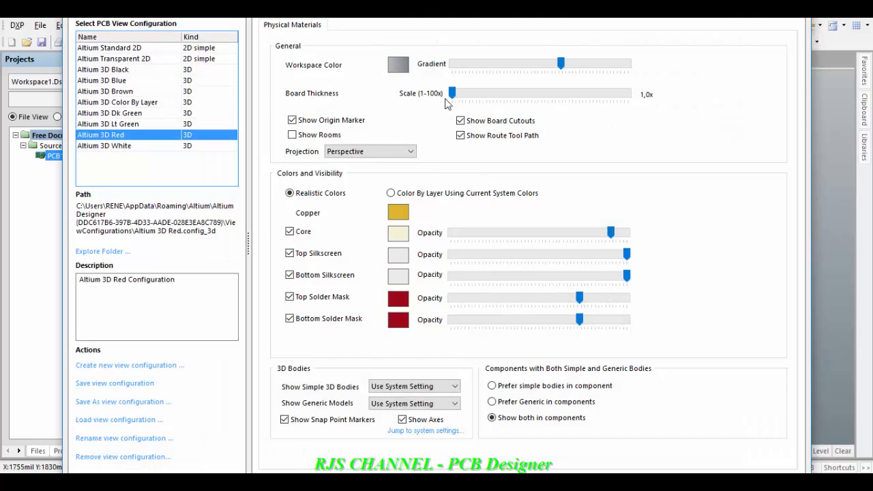
pyautogui.click(527, 100)
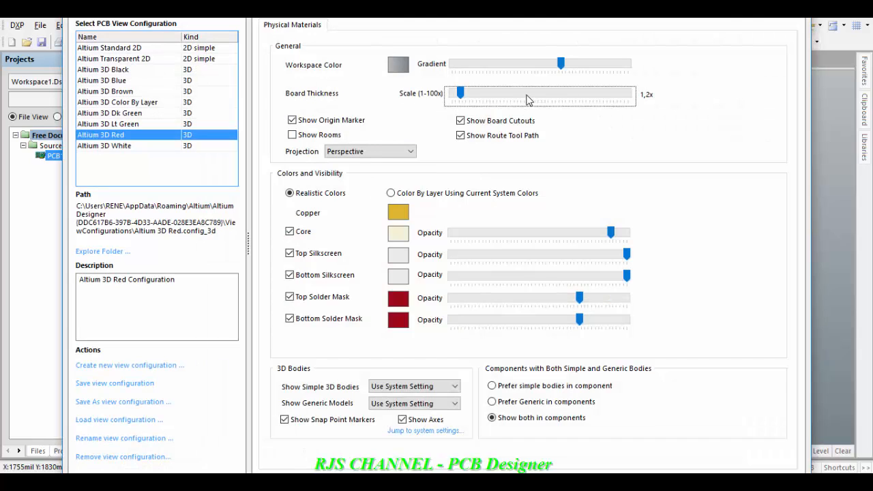
pyautogui.moveTo(462, 98); pyautogui.dragTo(517, 104)
pyautogui.press('Return')
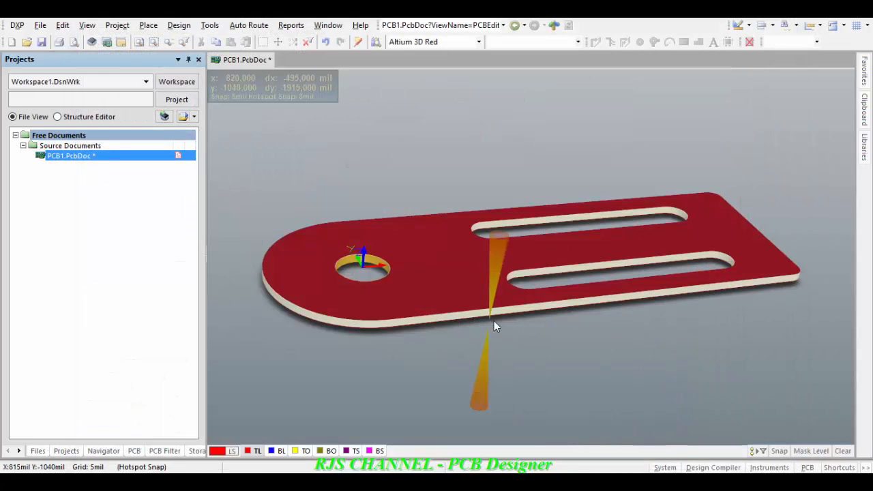
pyautogui.keyDown('shift'); pyautogui.moveTo(549, 310); pyautogui.dragTo(541, 247, button='right'); pyautogui.keyUp('shift')
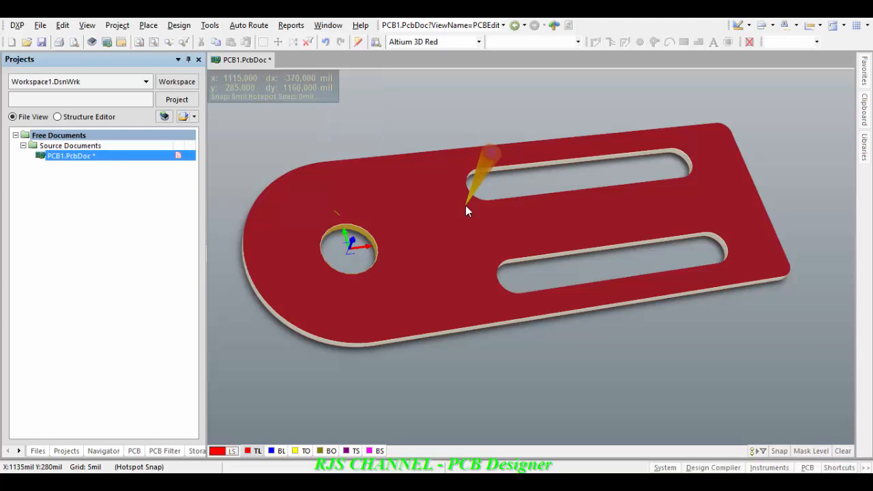
pyautogui.moveTo(466, 206); pyautogui.dragTo(467, 217, button='right')
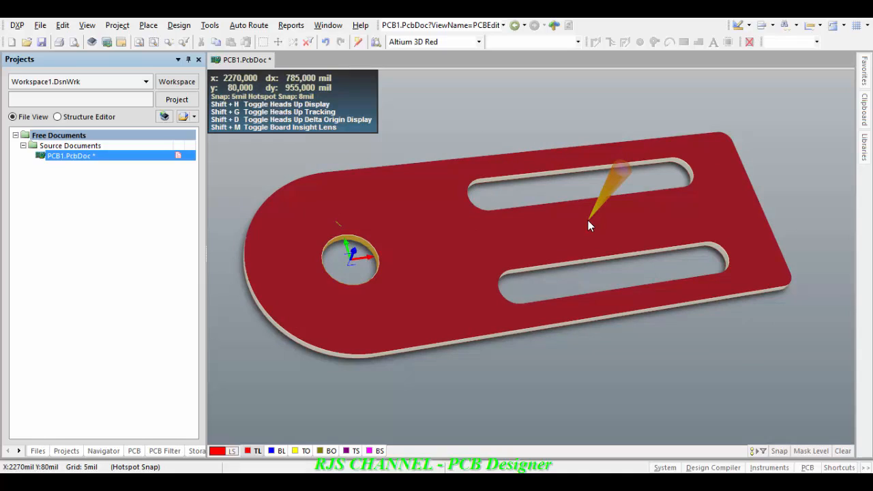